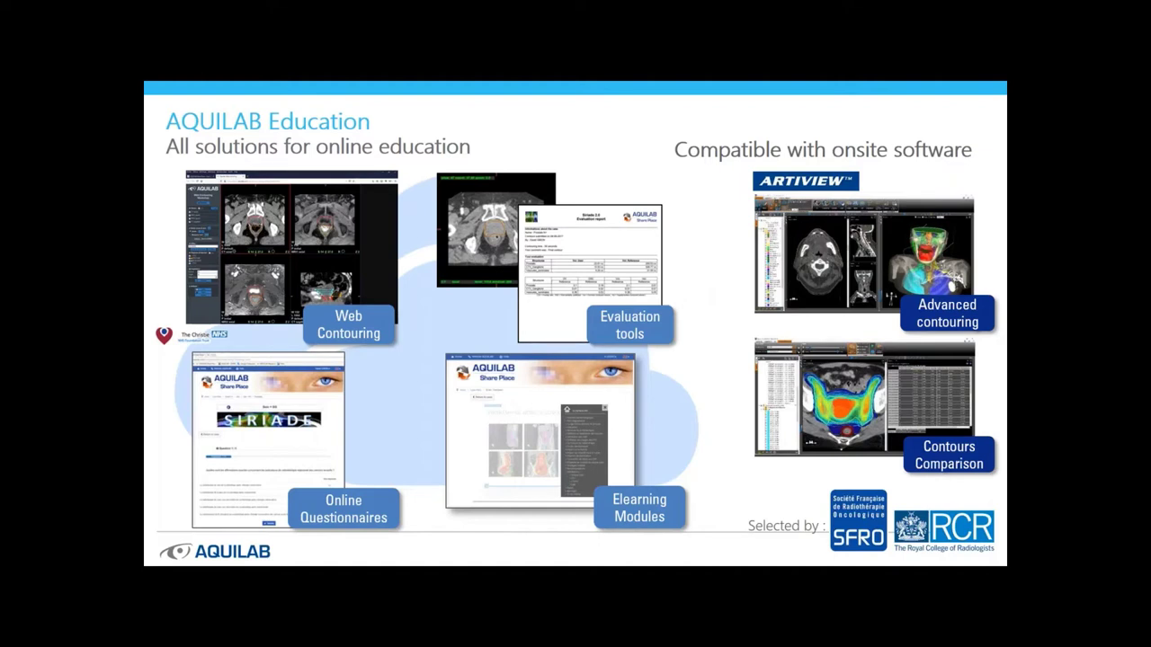
- Switch to the browser and sign in to AQUILAB Share Place with the user identifier and account password
key(alt+Tab)
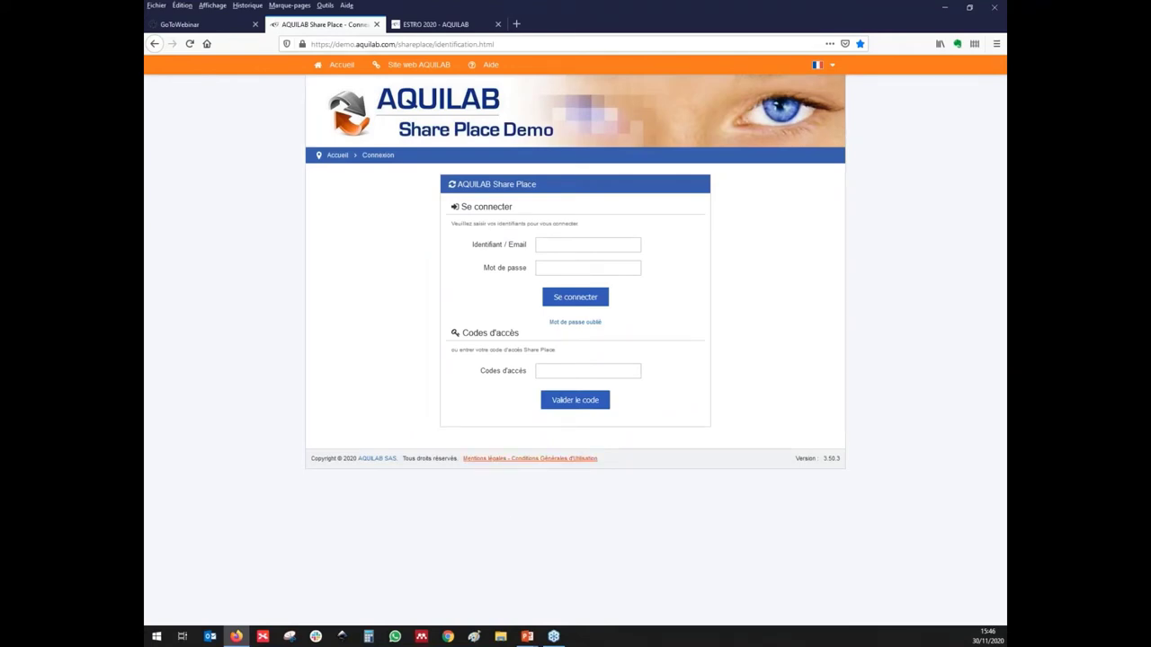
click(562, 243)
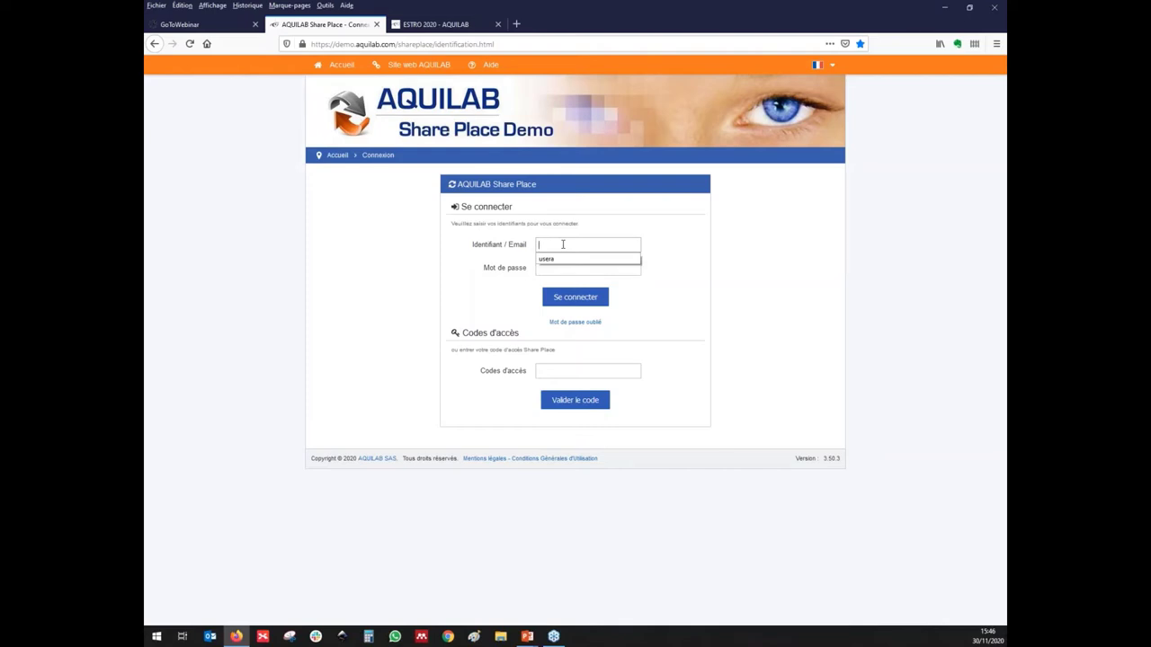
text(usera)
key(Tab)
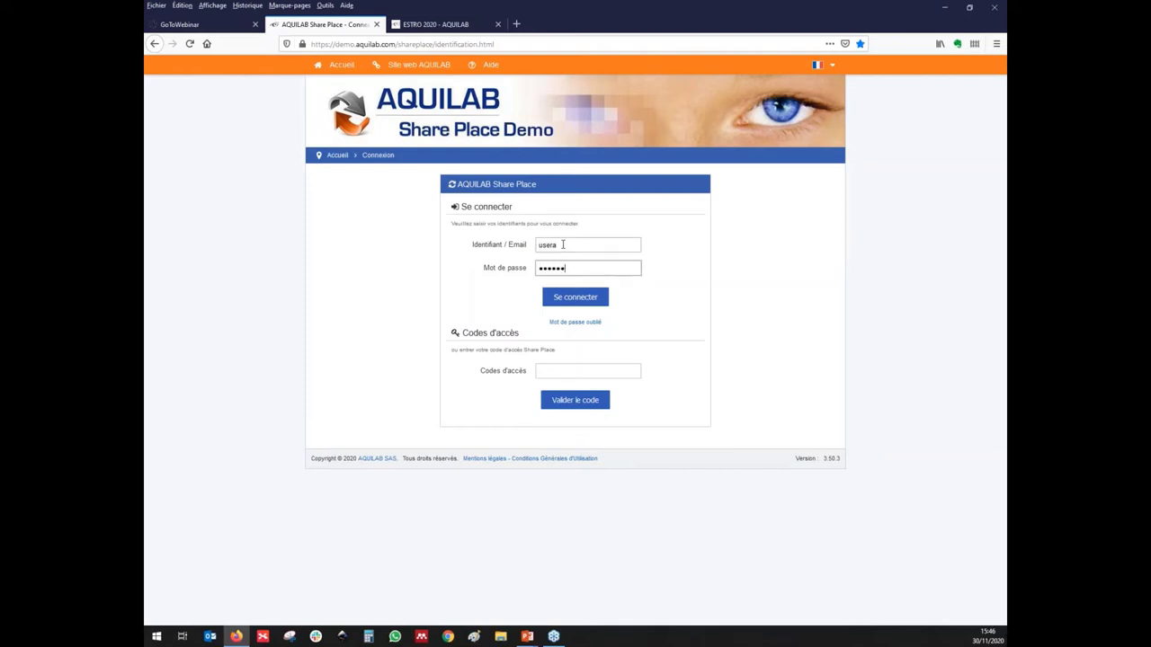
key(Return)
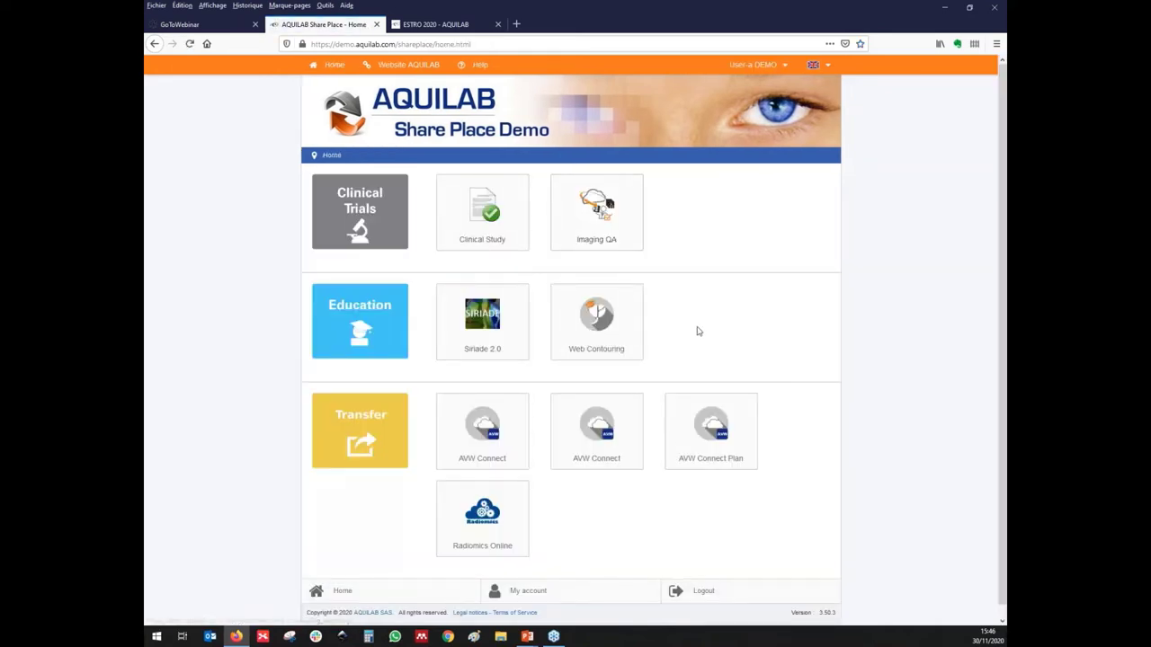
- Open the Prostate case information in the Web Contouring workshop and launch its sample case
click(631, 335)
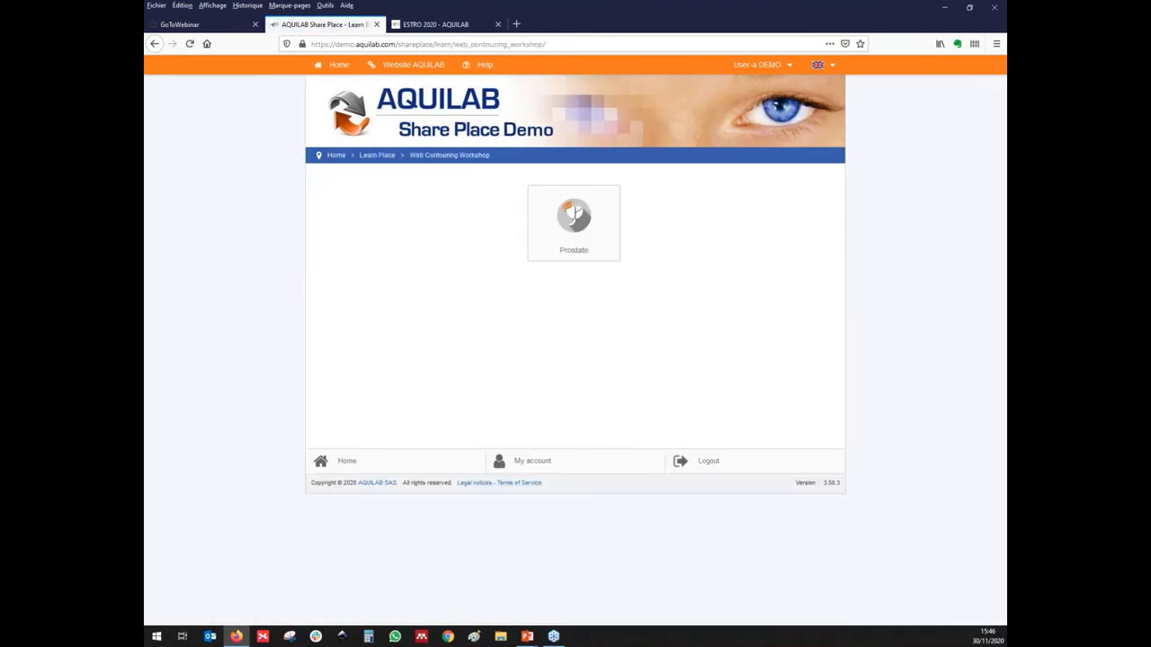
click(605, 260)
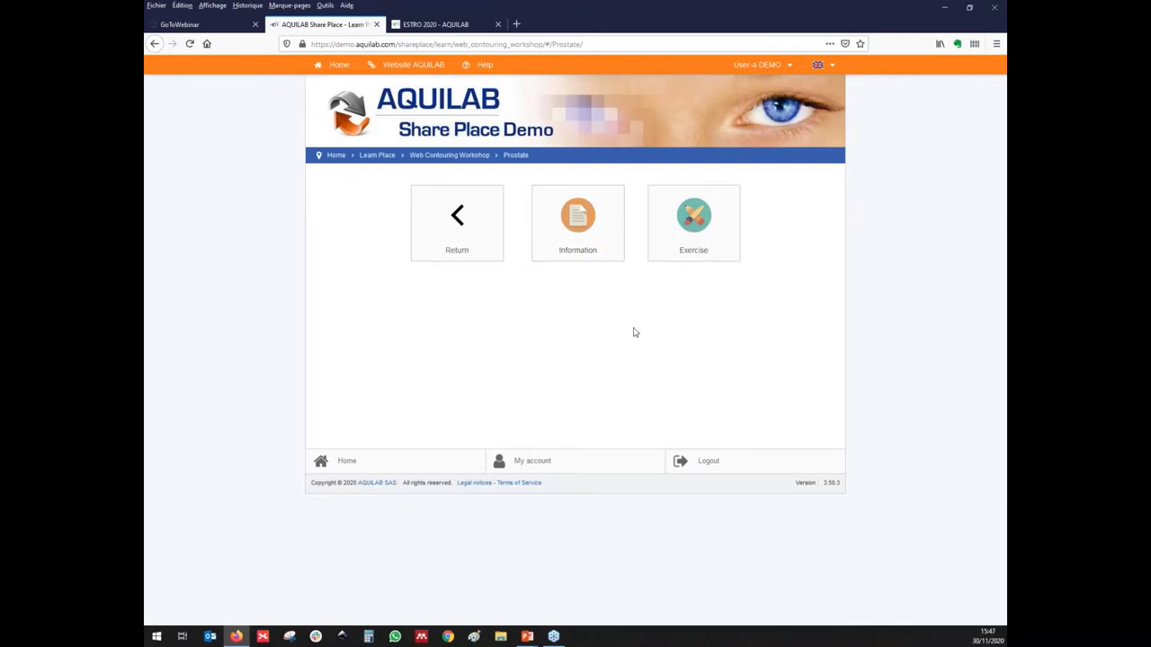
click(617, 257)
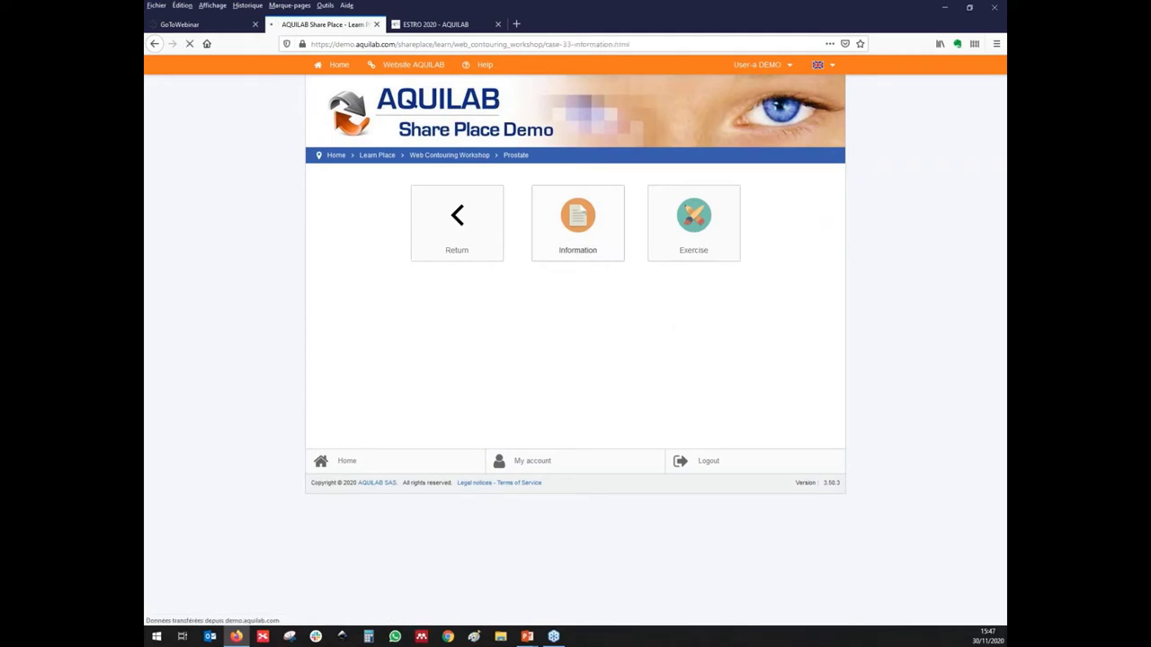
scroll(466, 332, down, 3)
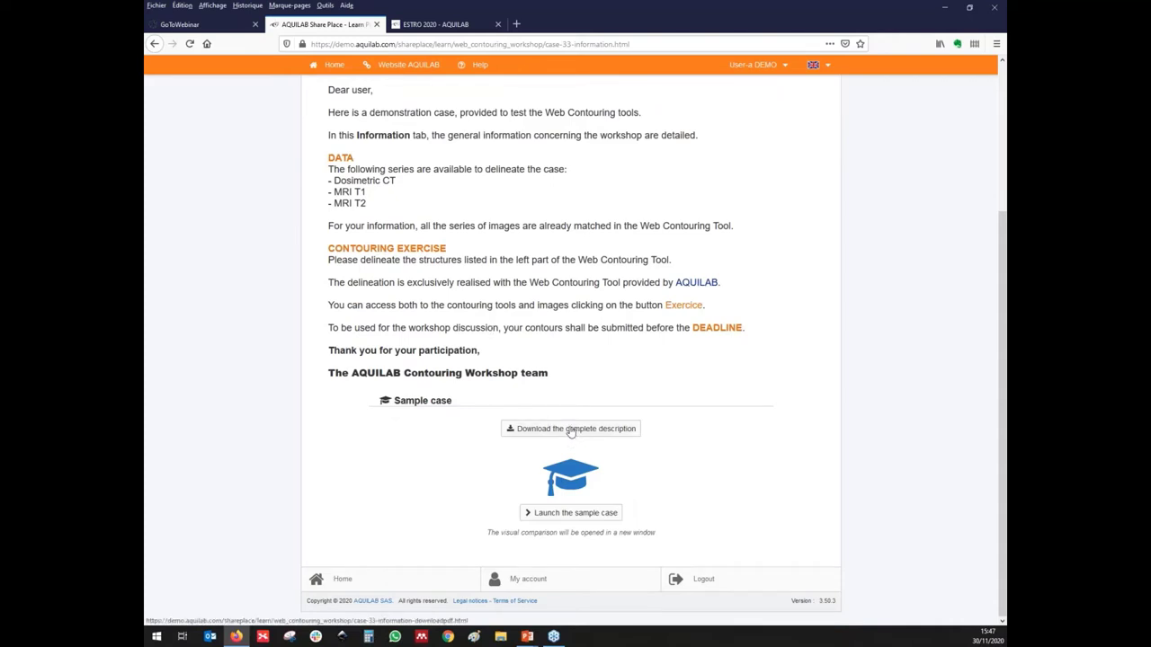
click(570, 516)
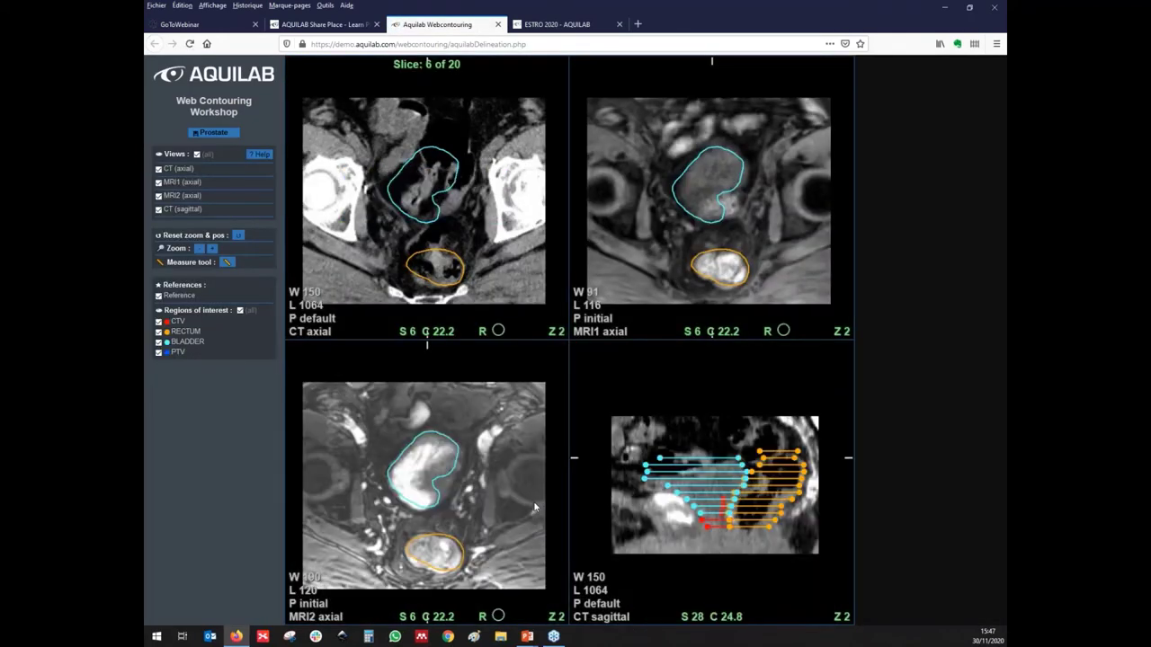
- Examine the reference contours in the sample case's CT and MRI views across neighbouring slices
click(548, 496)
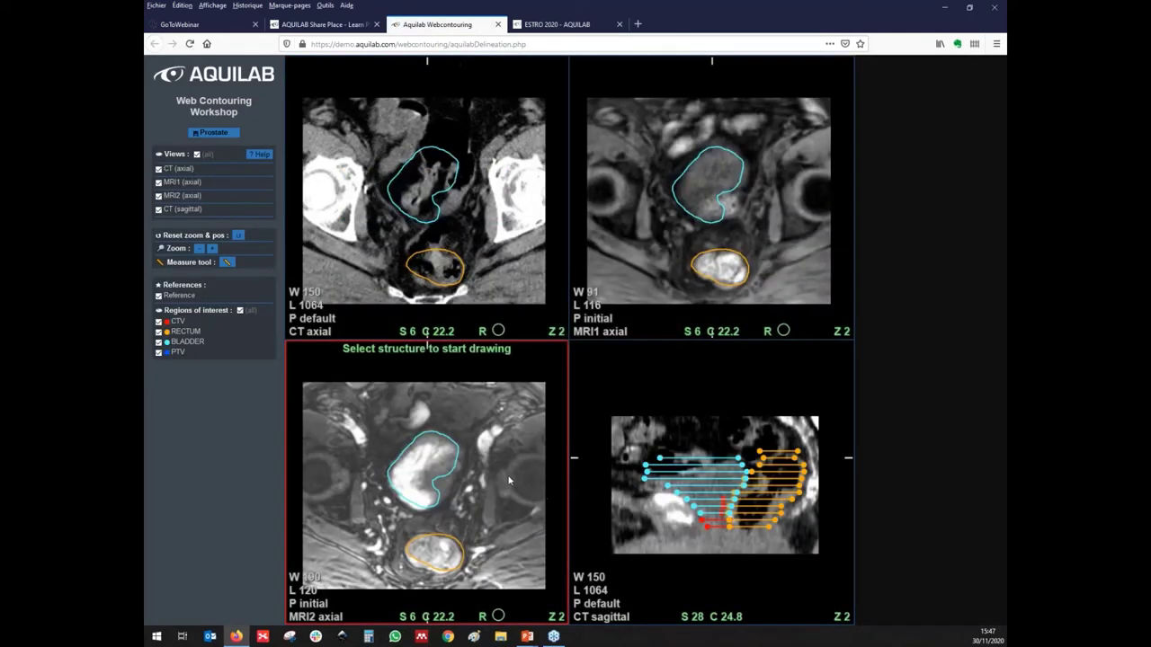
click(558, 321)
click(491, 447)
click(663, 501)
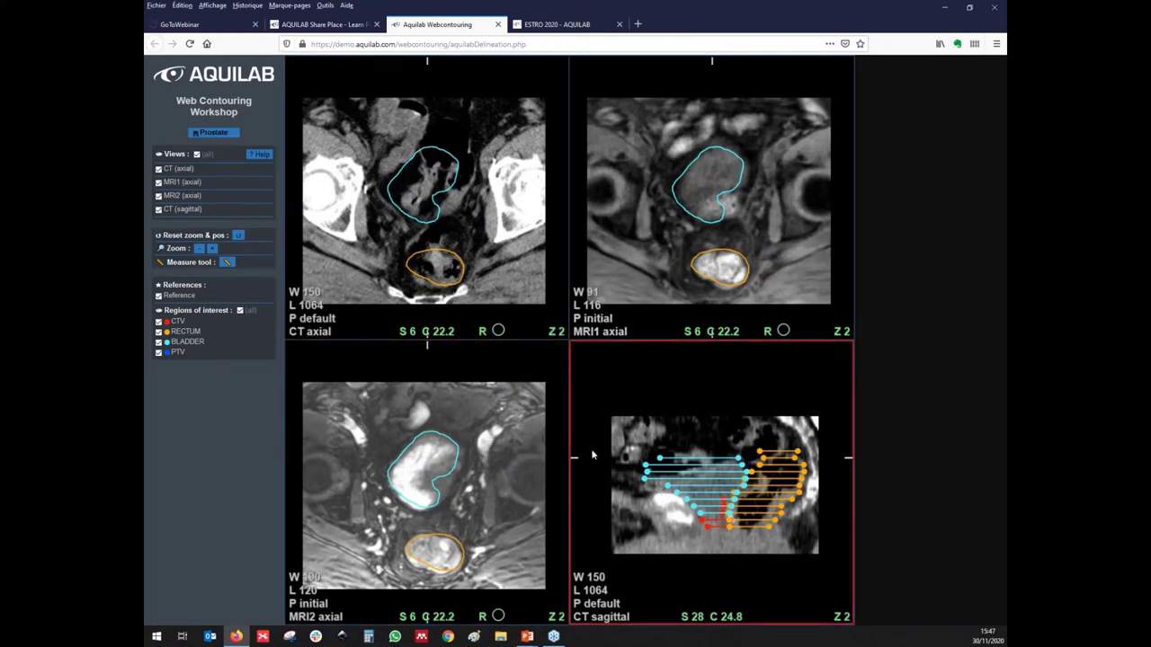
click(524, 404)
click(488, 270)
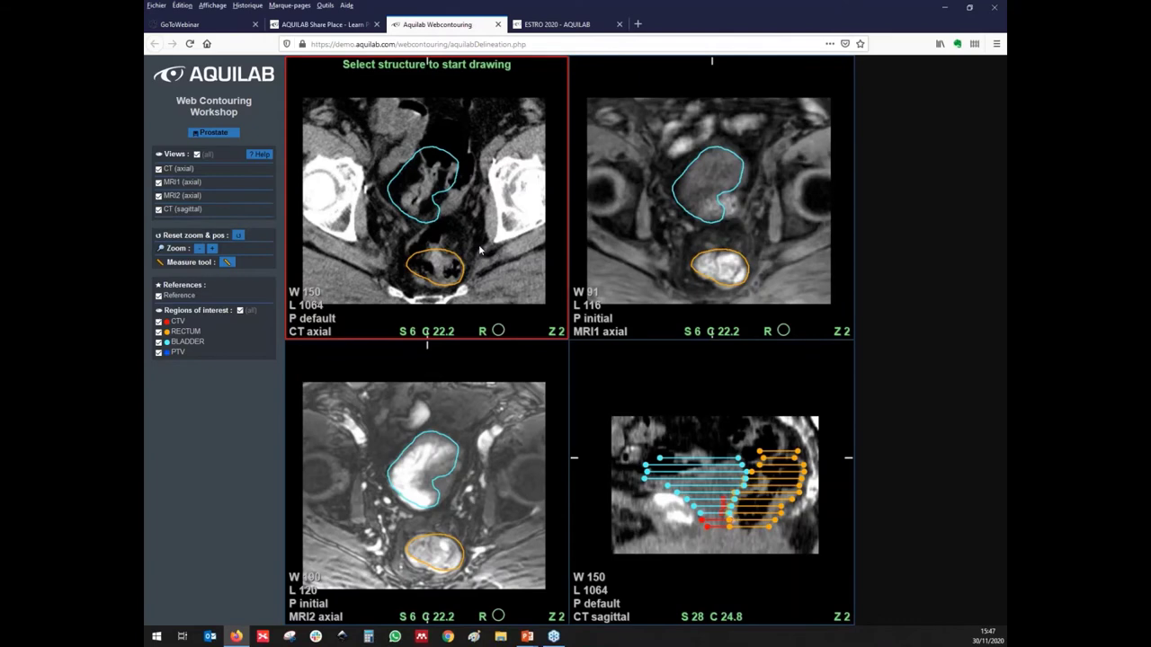
scroll(487, 251, down, 1)
scroll(486, 248, down, 3)
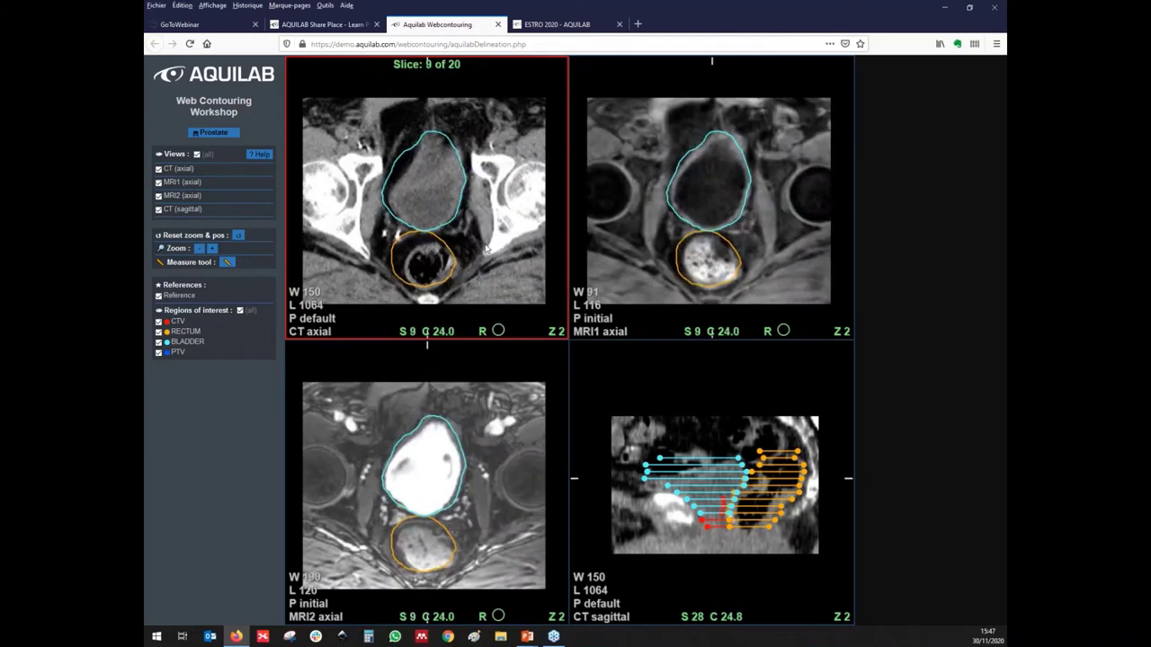
scroll(486, 248, up, 5)
scroll(487, 248, down, 2)
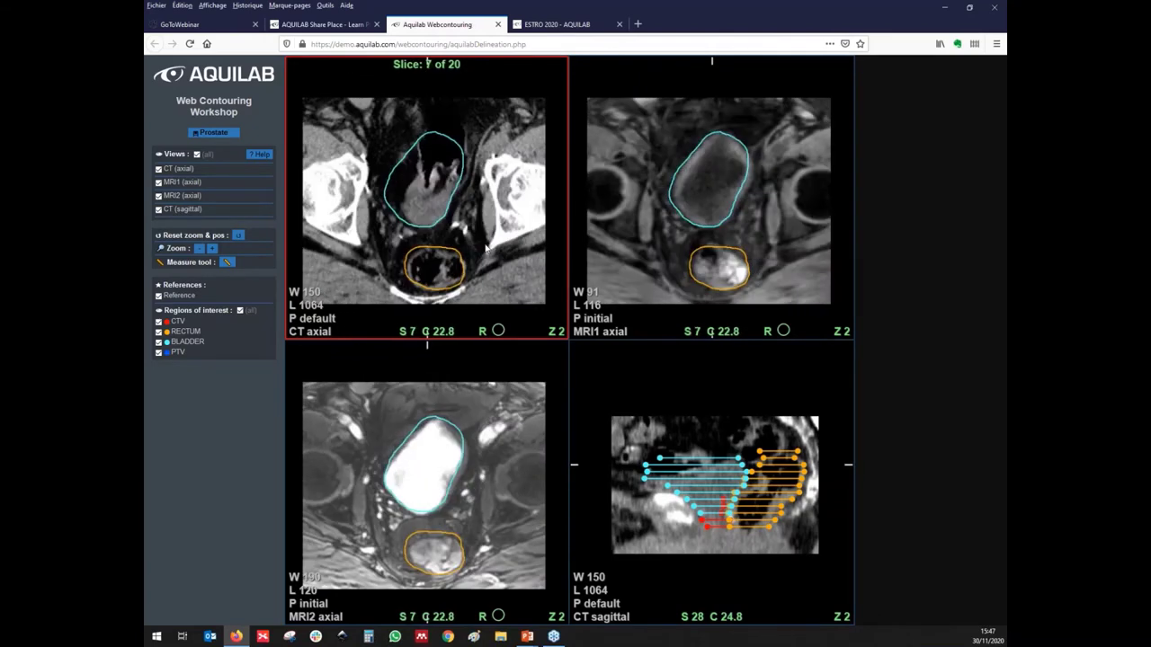
scroll(487, 248, up, 1)
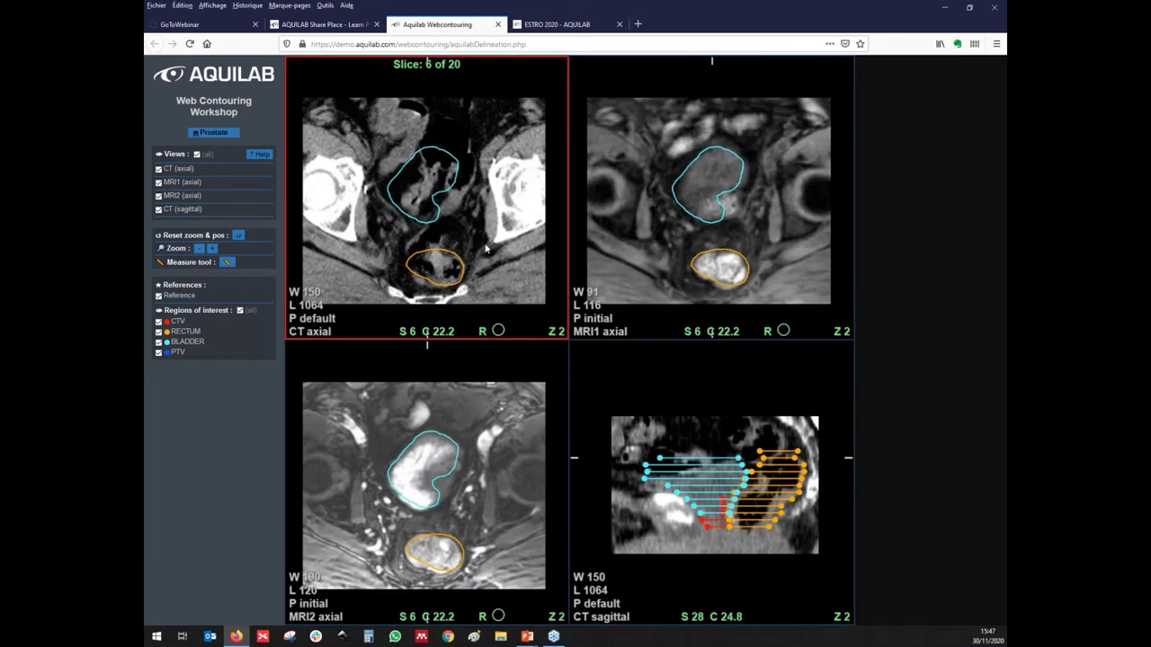
scroll(487, 248, down, 1)
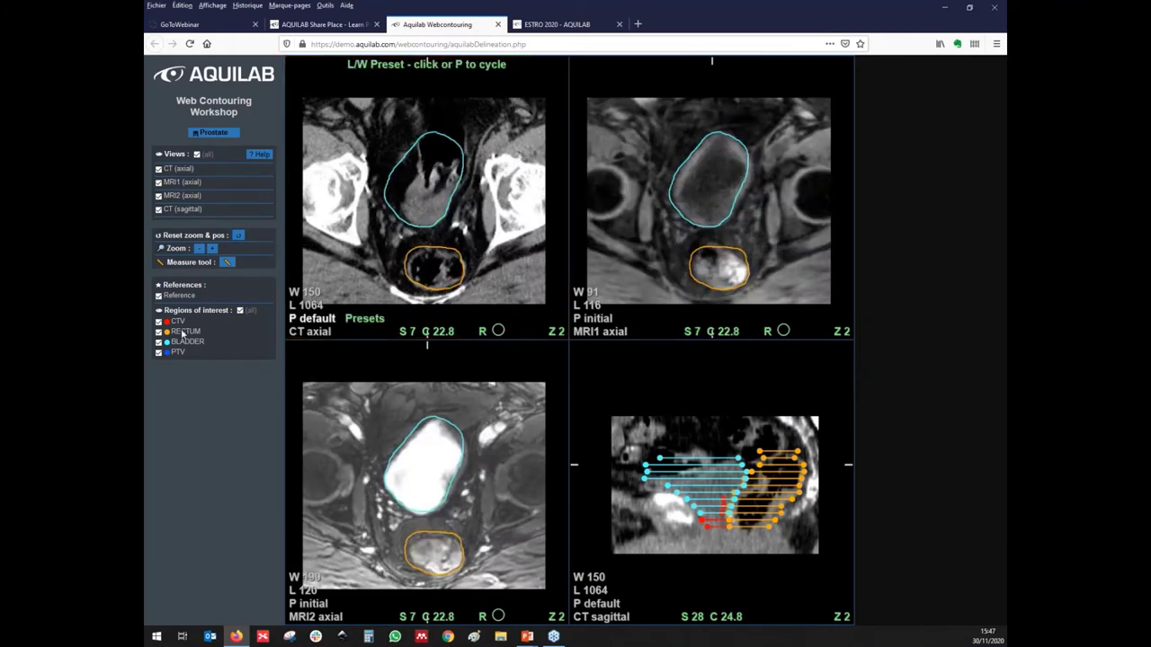
- Toggle the RECTUM contour off and on, and show only the CT (axial) and MRI1 (axial) views
click(158, 331)
click(158, 332)
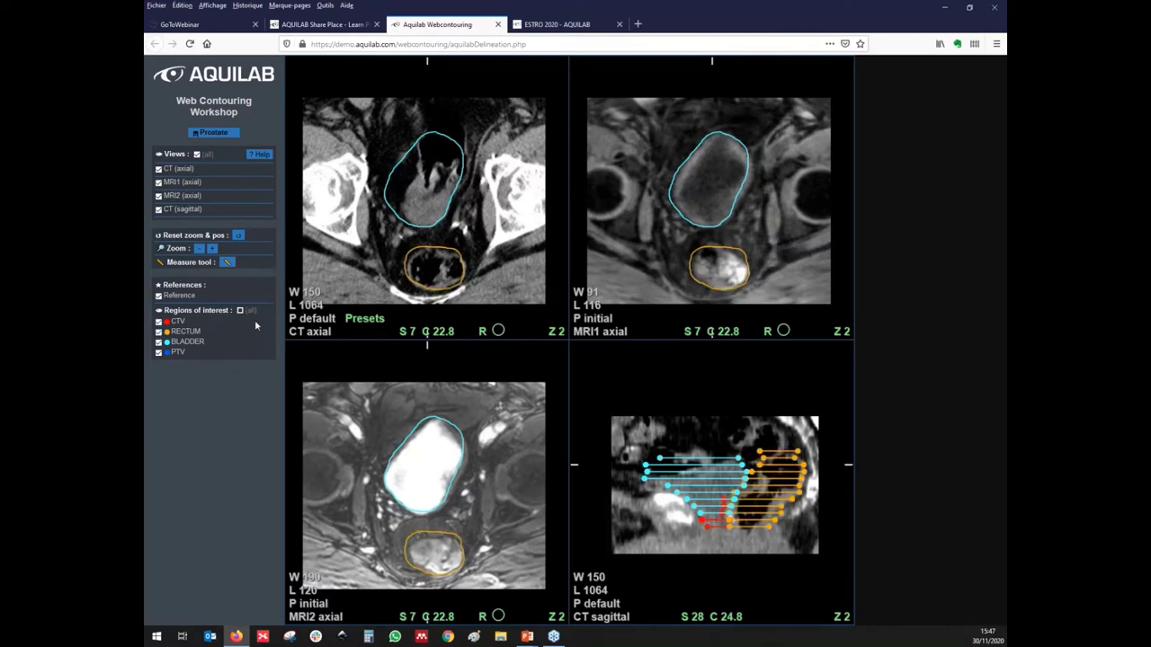
click(158, 182)
click(158, 195)
click(158, 208)
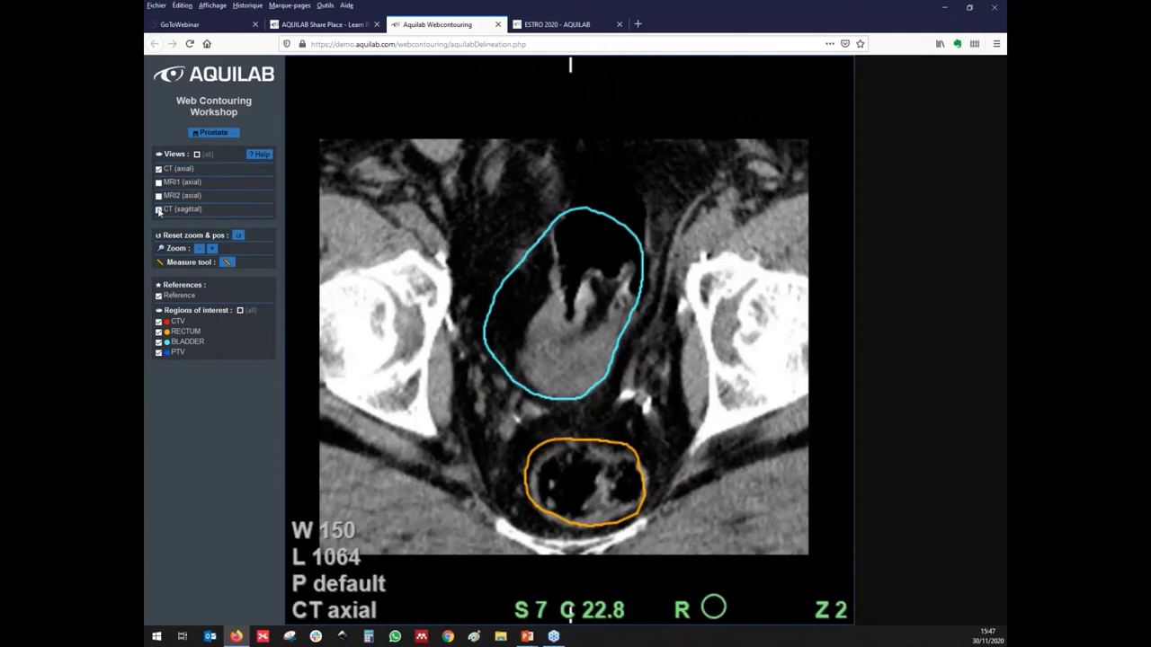
click(158, 183)
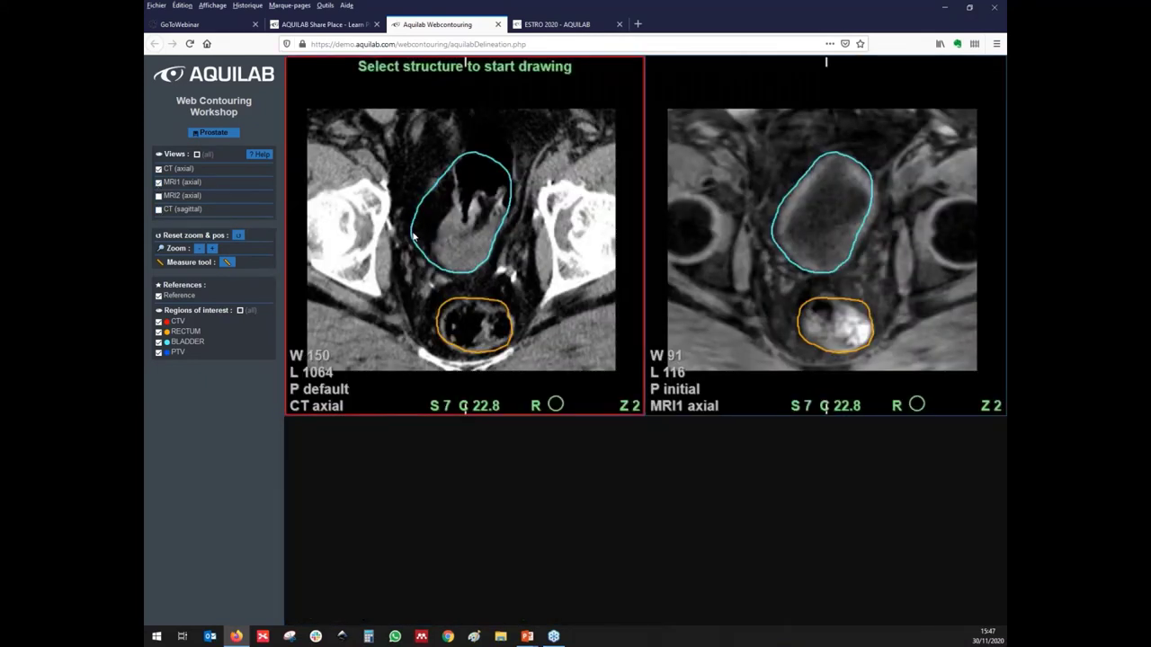
- Examine the bladder and rectum contours on adjacent slices in the CT and MRI1 axial views at zoom 2.2
scroll(293, 215, up, 2)
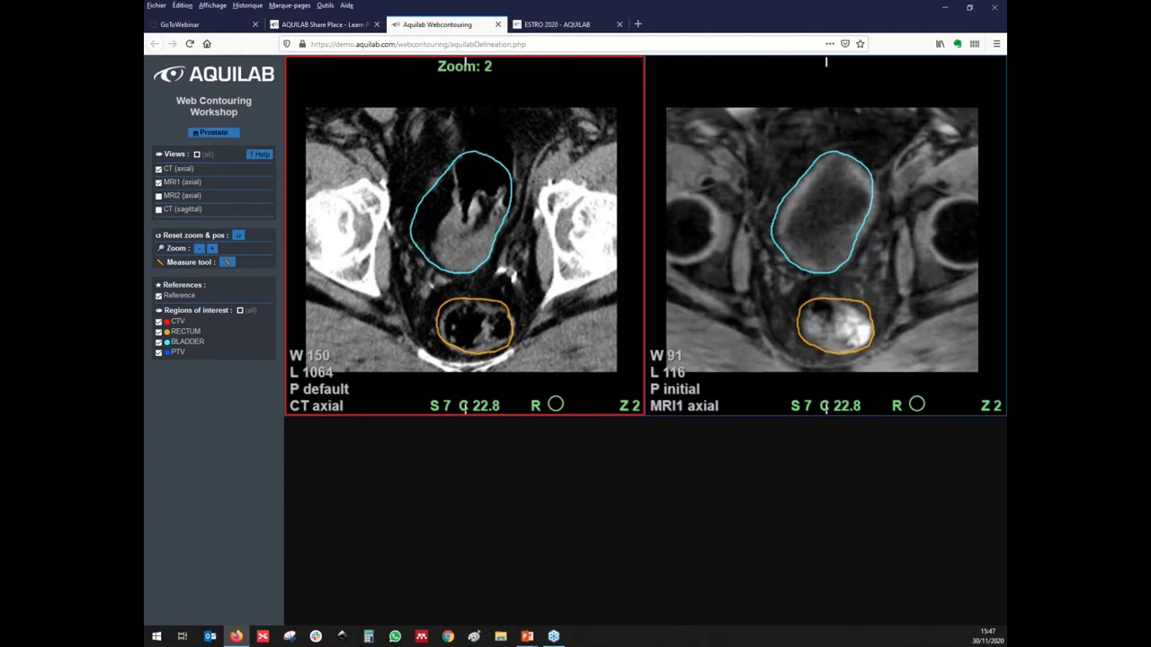
scroll(585, 232, down, 1)
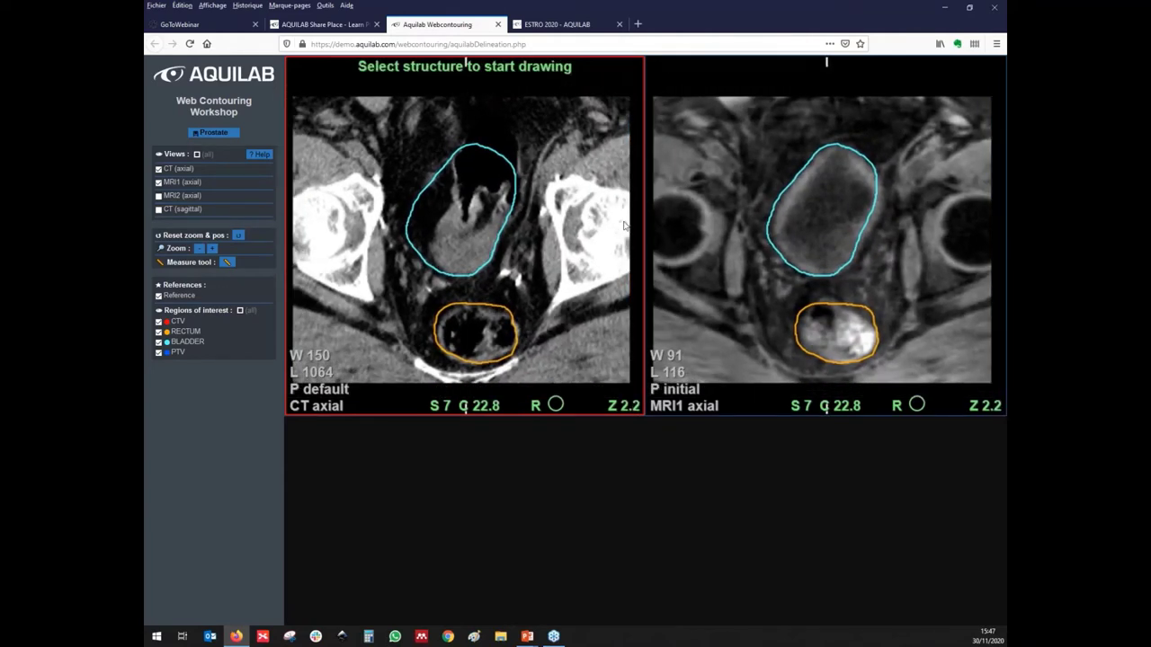
key(Down)
key(Down)
key(Down)
key(Up)
key(Up)
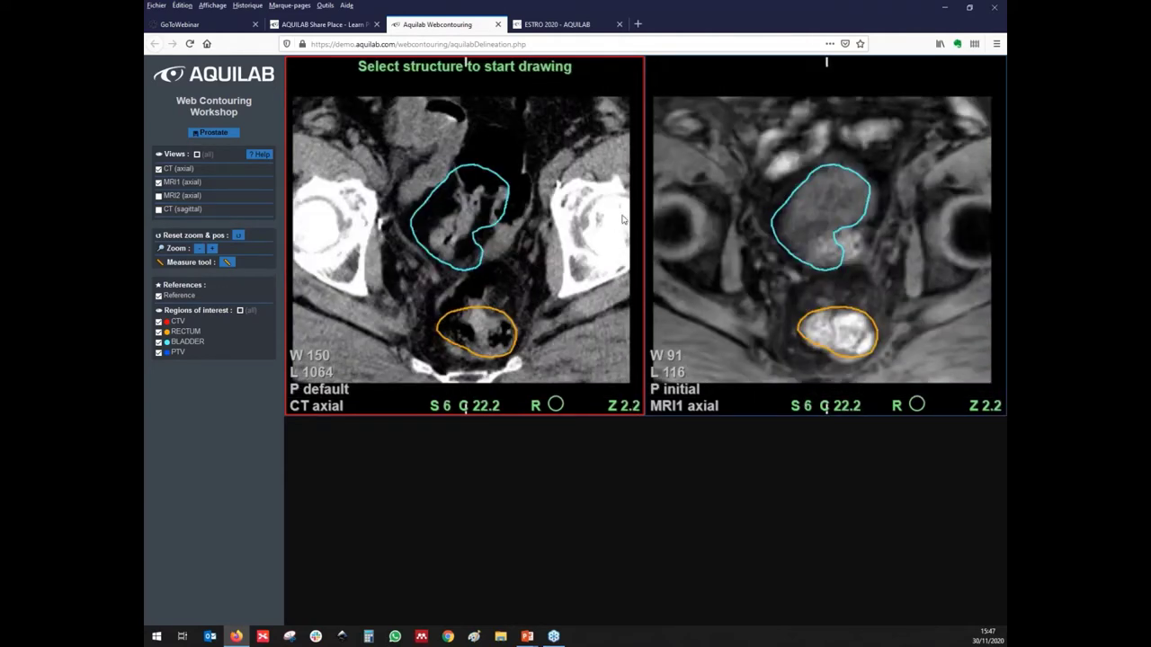
mouse_move(626, 218)
mouse_down()
mouse_move(641, 196)
mouse_move(629, 221)
mouse_up()
- Set the CT axial view's window preset to mediastinum
click(318, 391)
click(317, 391)
click(318, 390)
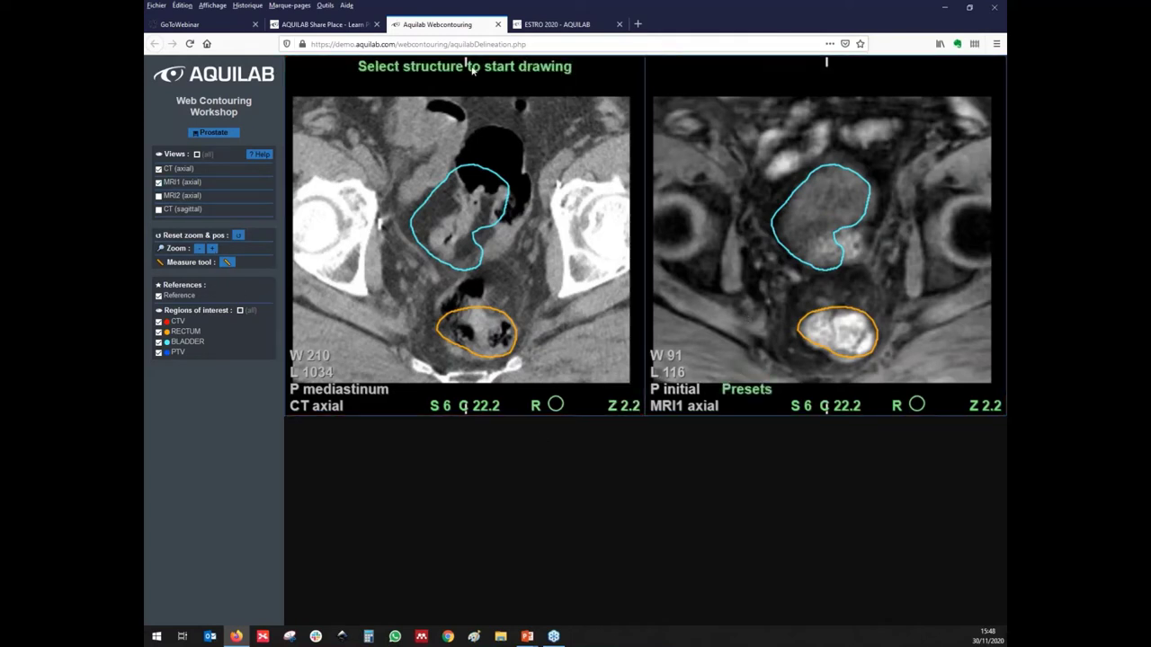
- Close the sample case and initiate the contouring from the Prostate case's Exercise page
click(499, 25)
scroll(430, 76, up, 5)
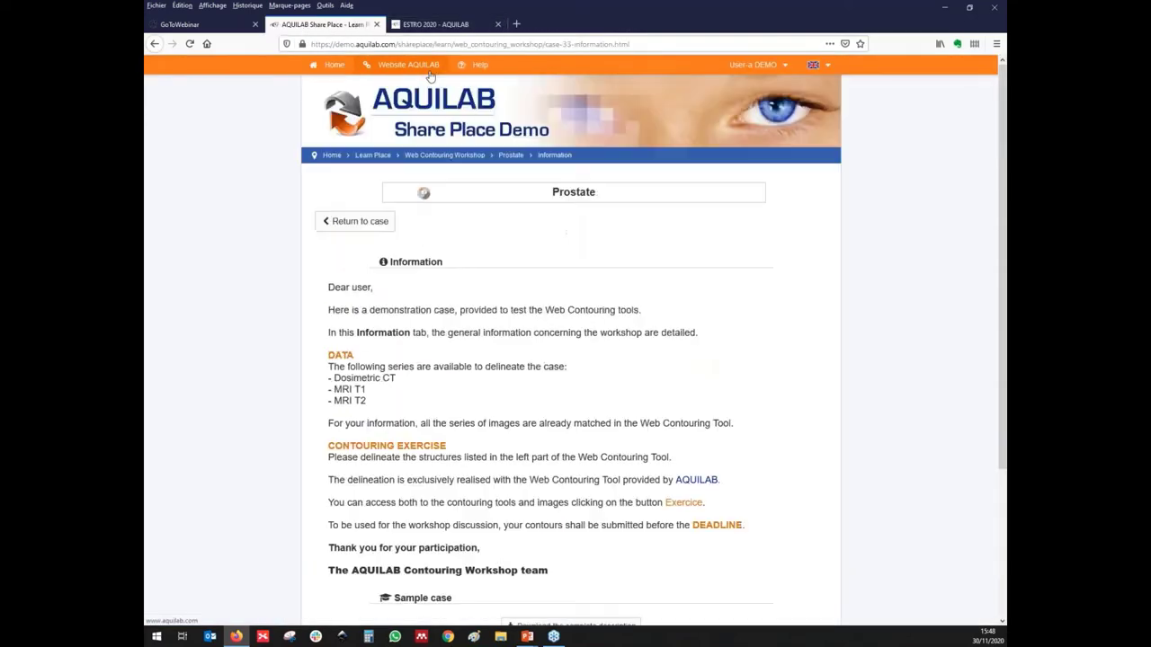
click(354, 222)
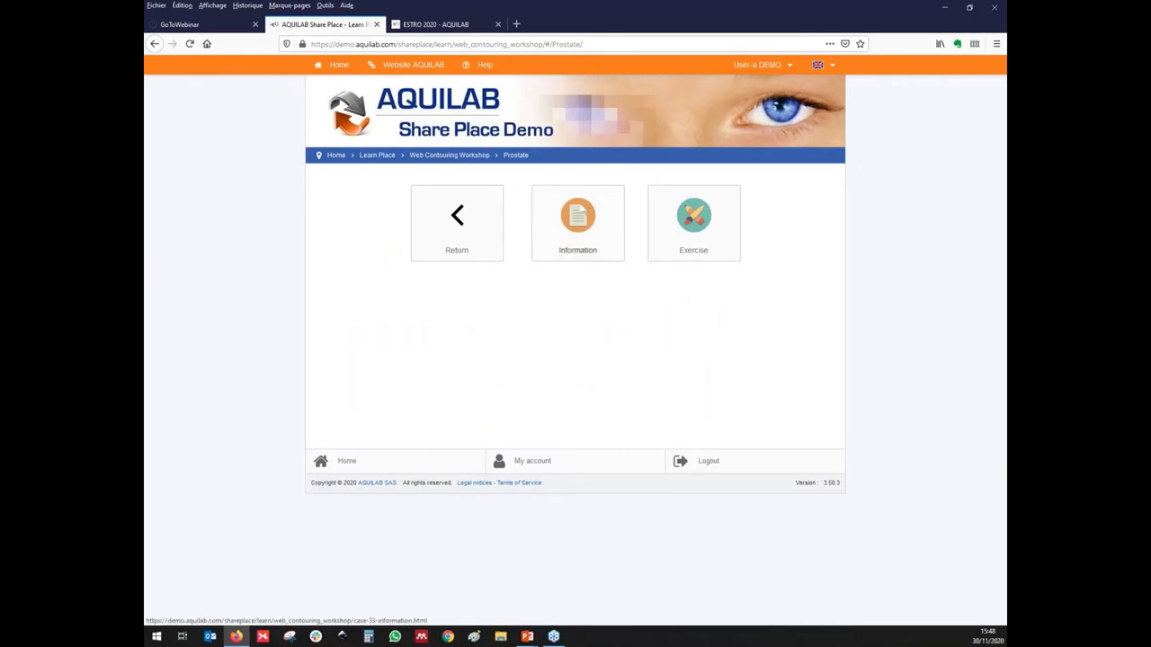
click(662, 235)
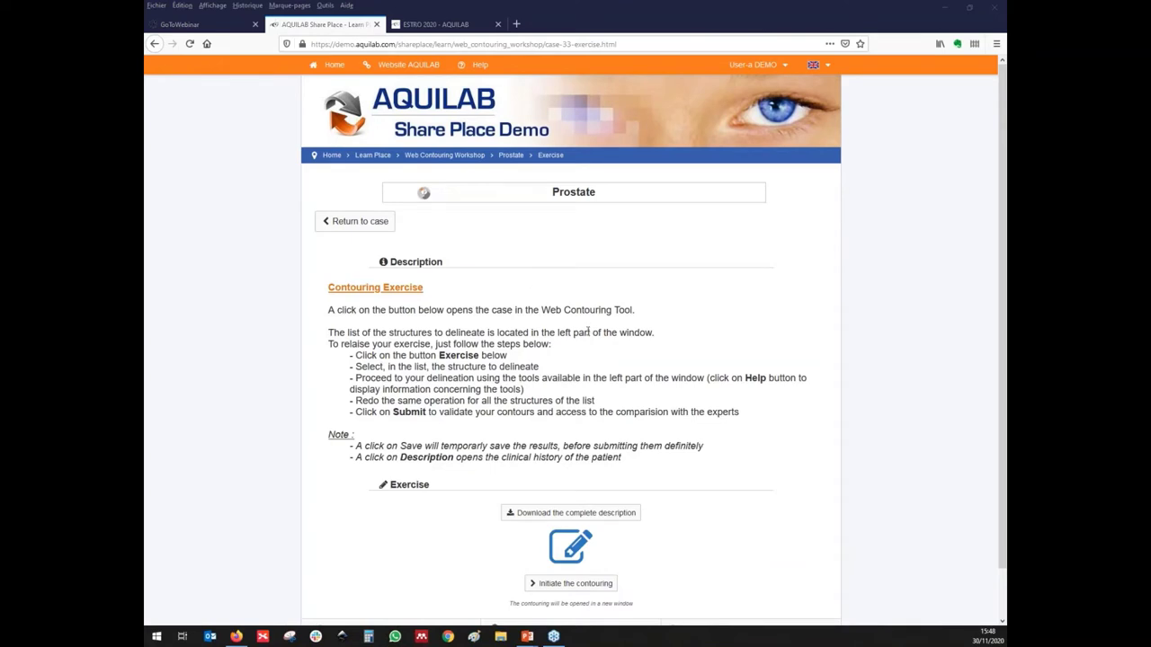
scroll(549, 331, down, 2)
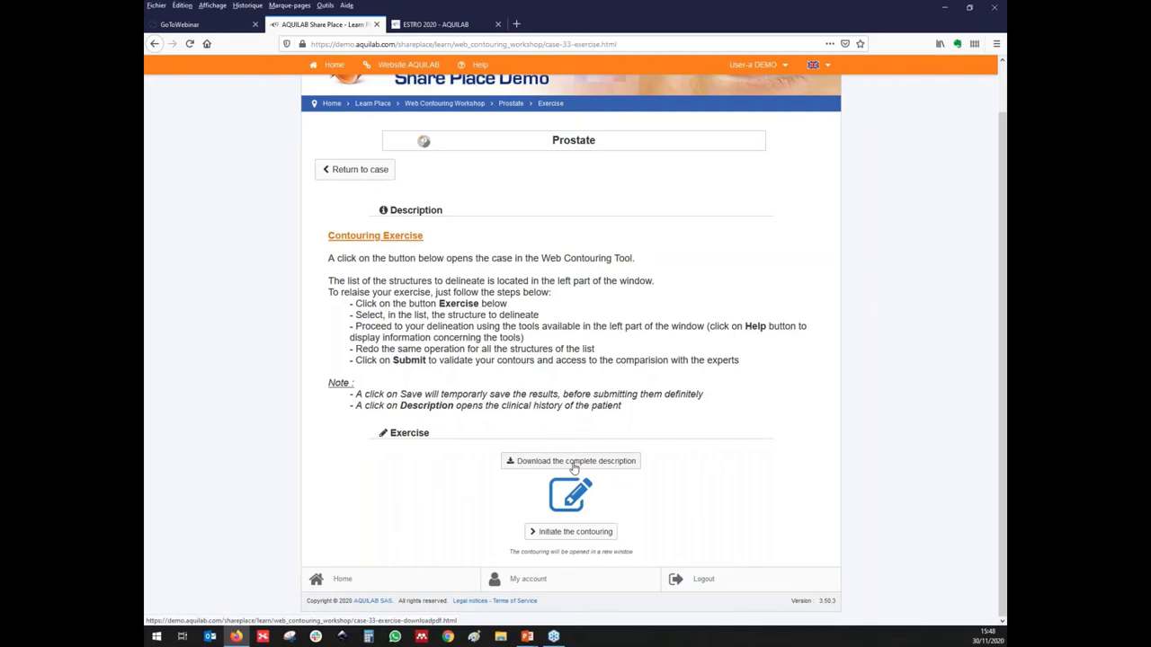
click(577, 536)
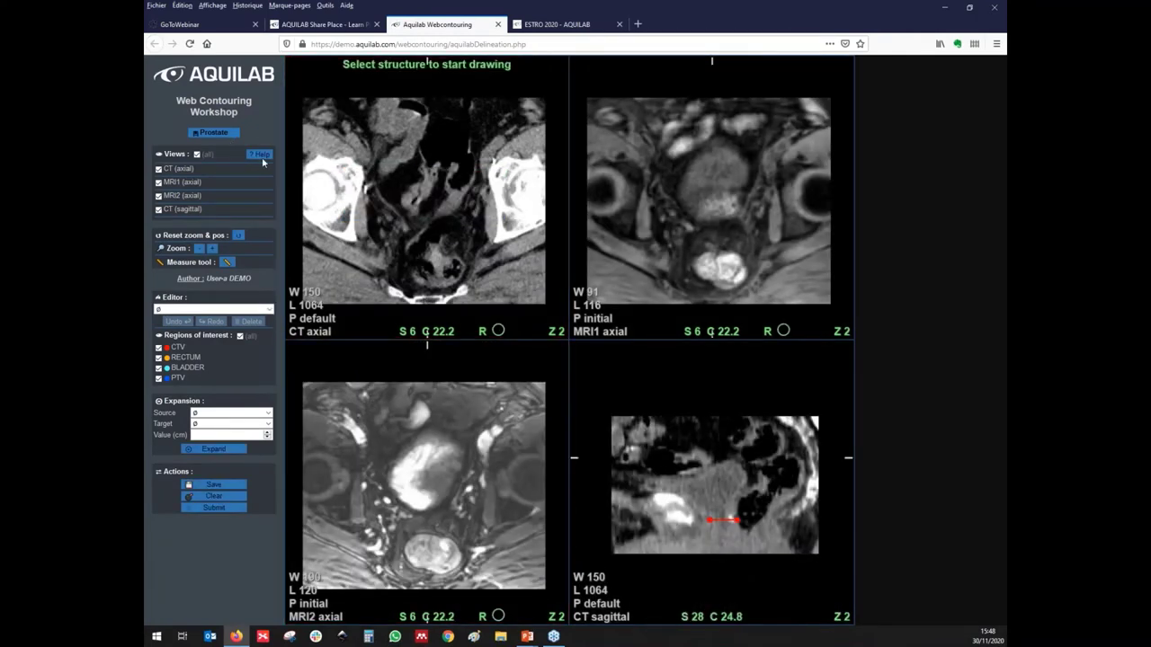
- Display slice 15 of the exercise case in only the CT (axial) and MRI1 (axial) views
scroll(347, 203, down, 5)
scroll(346, 203, up, 4)
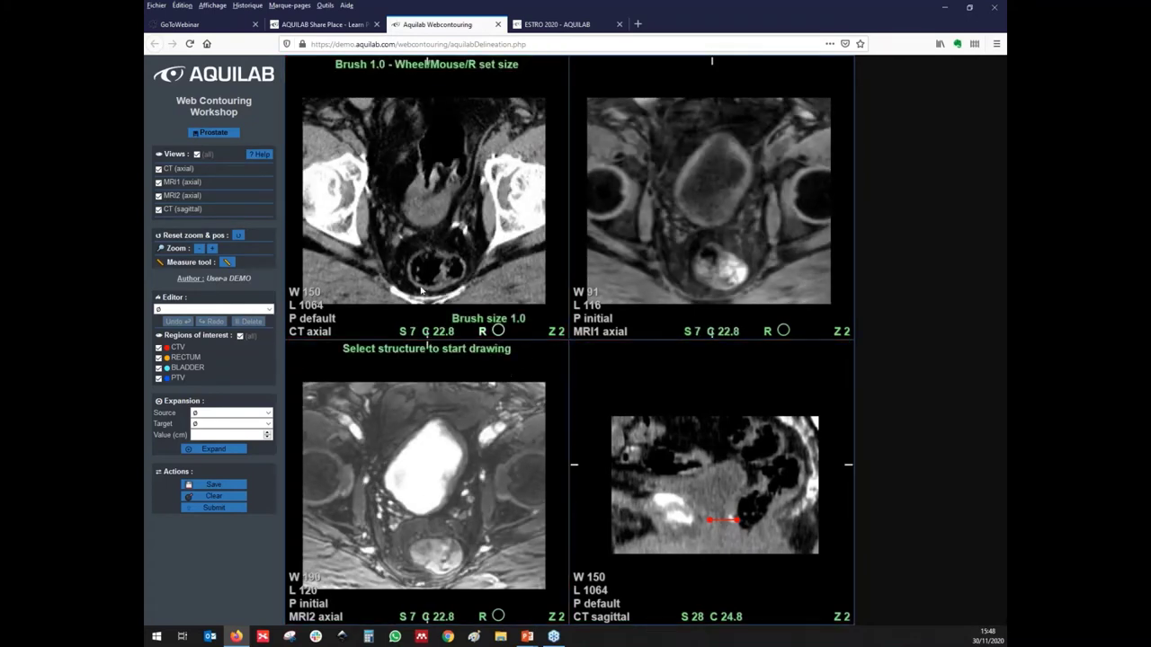
scroll(437, 268, down, 9)
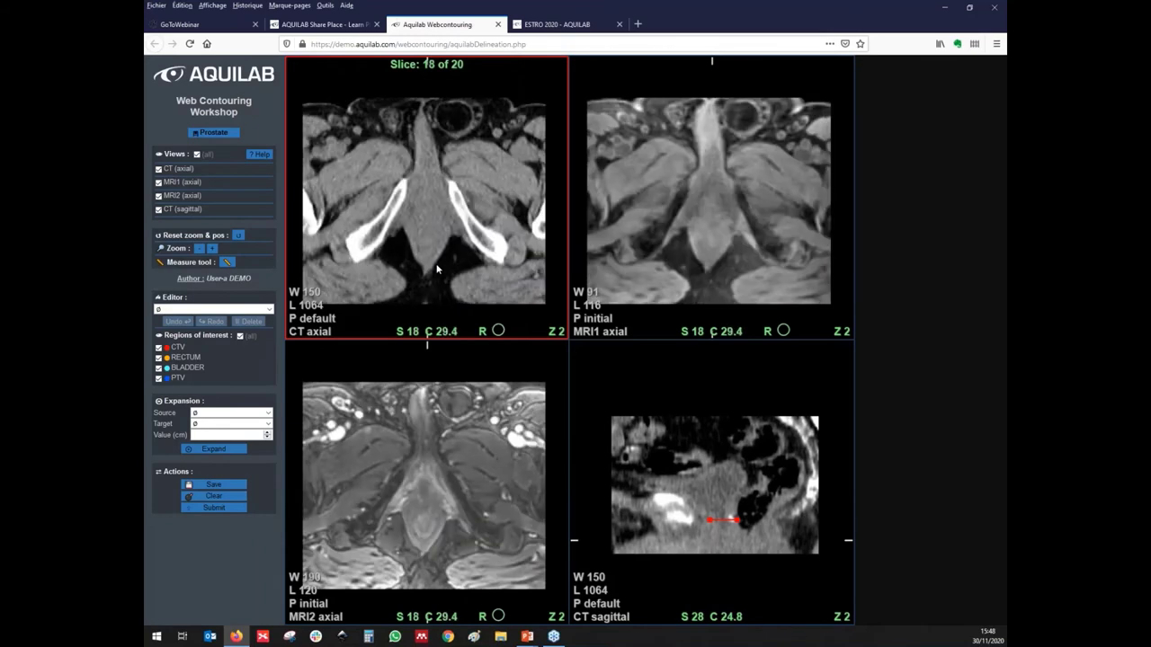
scroll(437, 268, up, 2)
scroll(437, 268, down, 1)
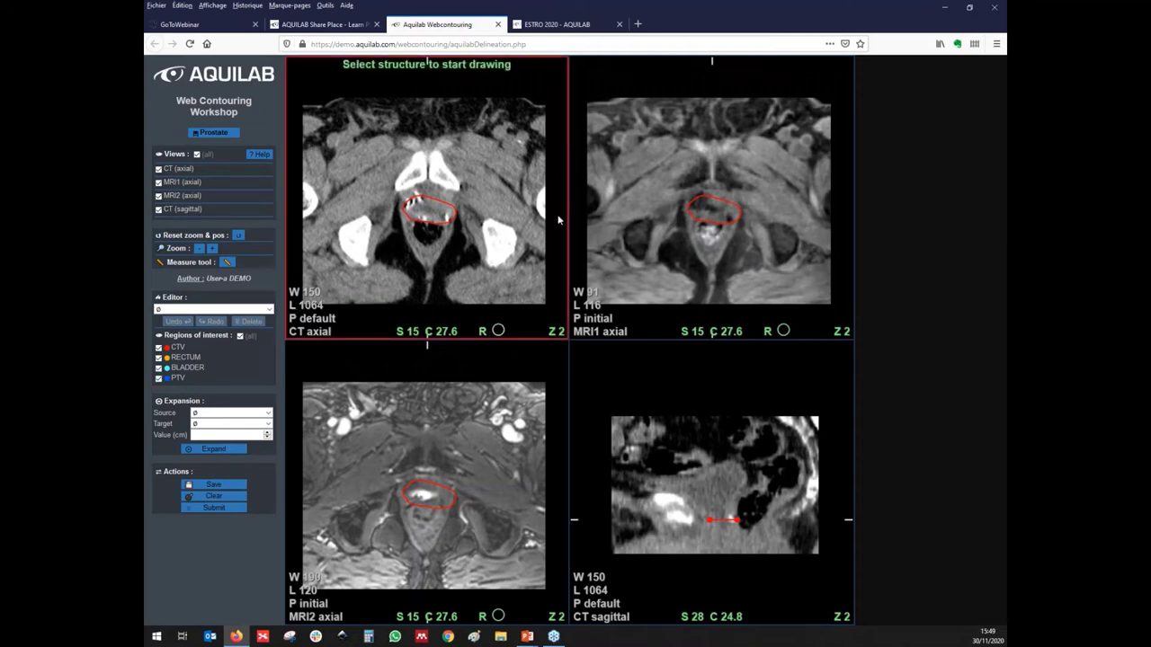
click(159, 195)
click(160, 209)
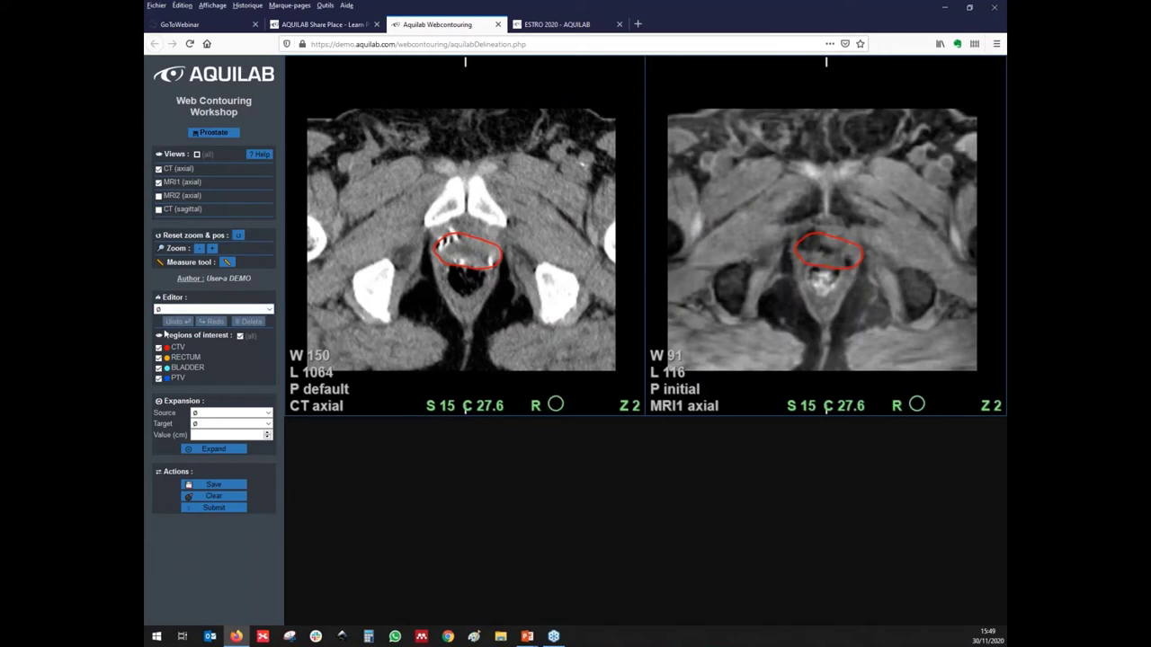
- Select the CTV as the structure to edit and check slices 14 to 16, ending on slice 15
click(179, 311)
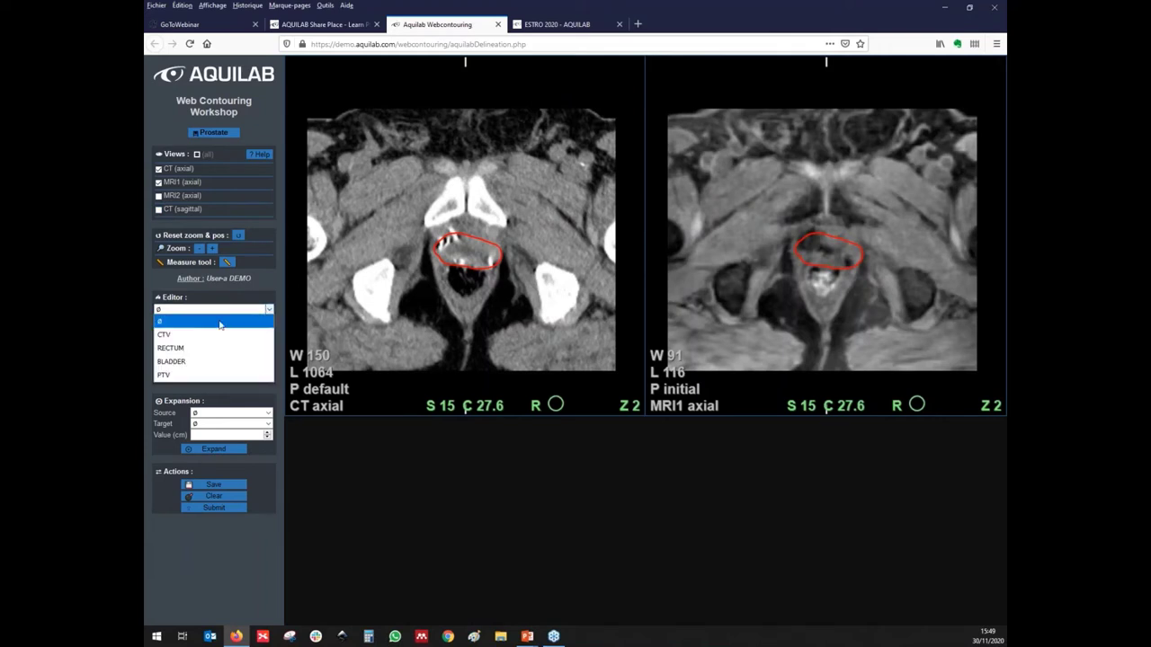
click(178, 311)
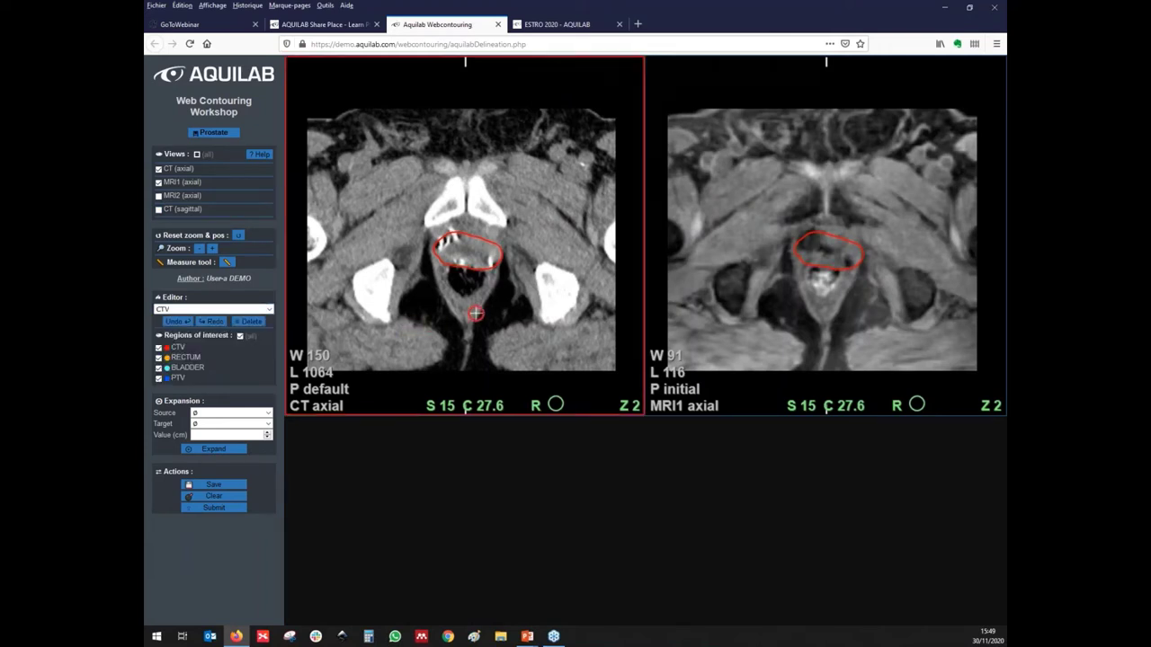
scroll(431, 275, up, 1)
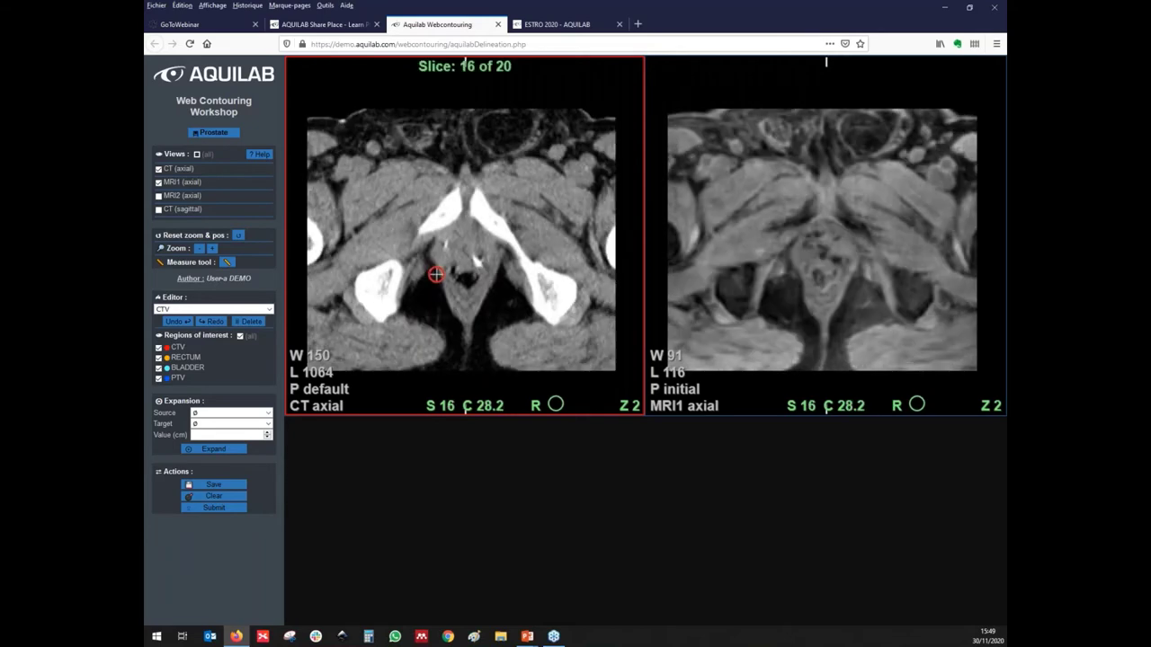
scroll(437, 275, down, 2)
scroll(436, 275, up, 1)
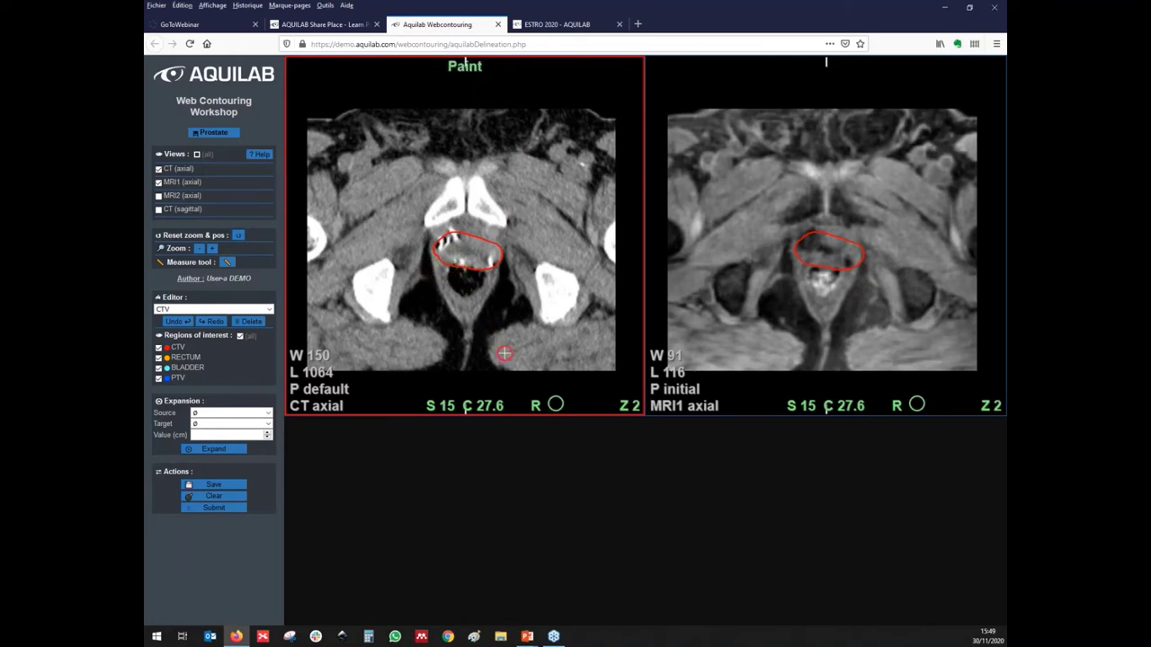
- Set the paint brush size to 1.0 for the CT axial view
scroll(557, 405, up, 3)
scroll(556, 404, down, 4)
scroll(557, 405, up, 4)
scroll(557, 404, down, 2)
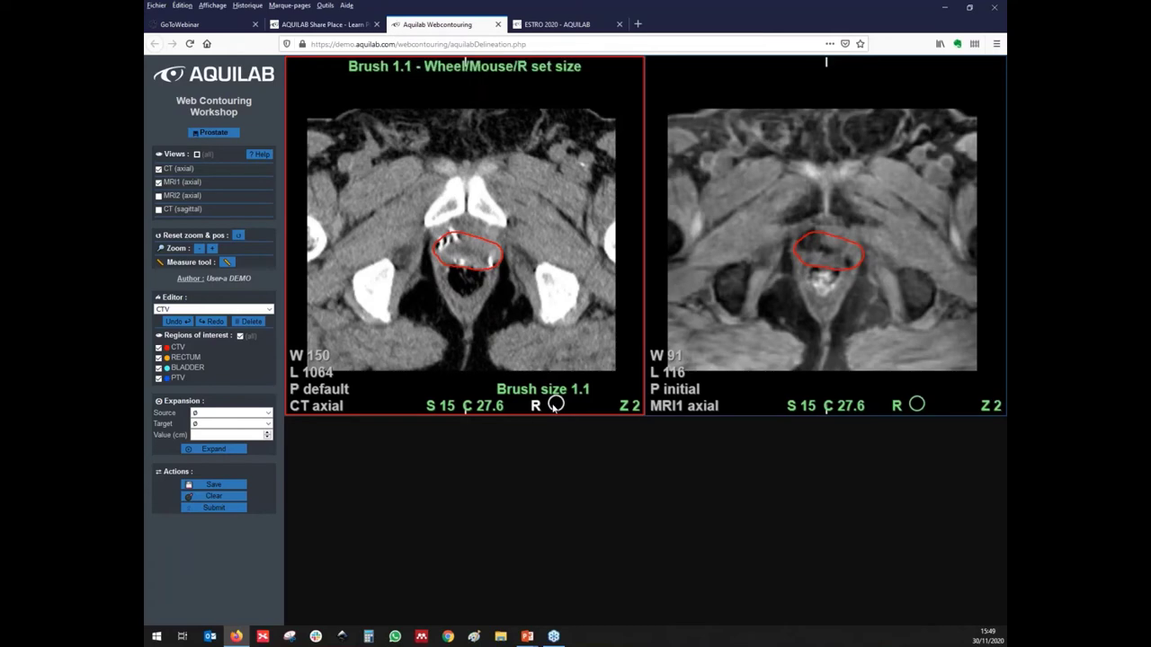
scroll(557, 405, down, 1)
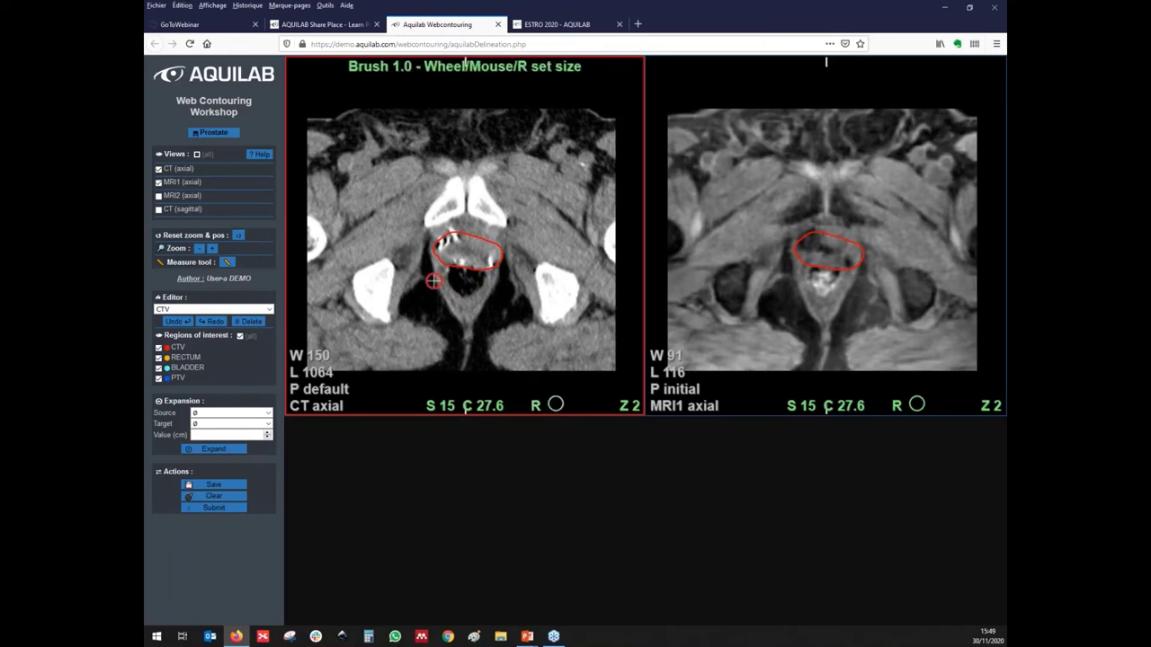
- Paint the CTV contour on slice 16 around the area just in front of the rectum
scroll(433, 281, down, 1)
scroll(432, 280, up, 2)
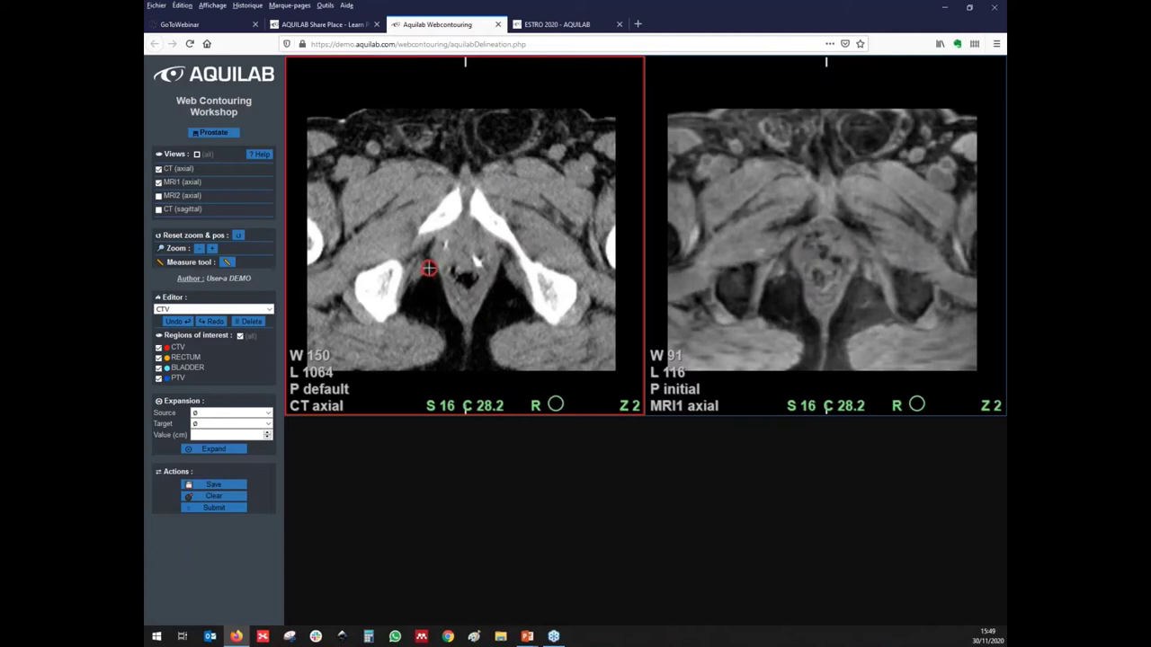
mouse_move(441, 246)
mouse_down()
mouse_move(473, 235)
mouse_move(491, 259)
mouse_move(451, 261)
mouse_move(444, 249)
mouse_up()
click(443, 249)
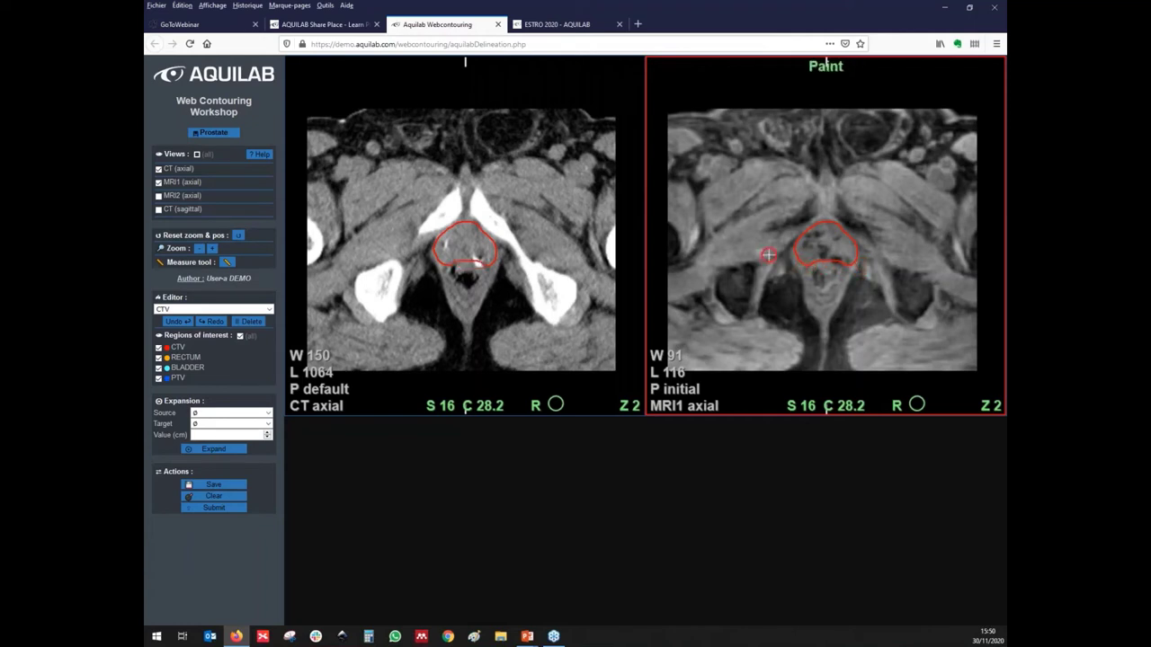
mouse_move(755, 246)
mouse_down()
mouse_move(735, 239)
mouse_move(730, 267)
mouse_move(735, 241)
mouse_move(760, 244)
mouse_move(749, 259)
mouse_move(766, 251)
mouse_up()
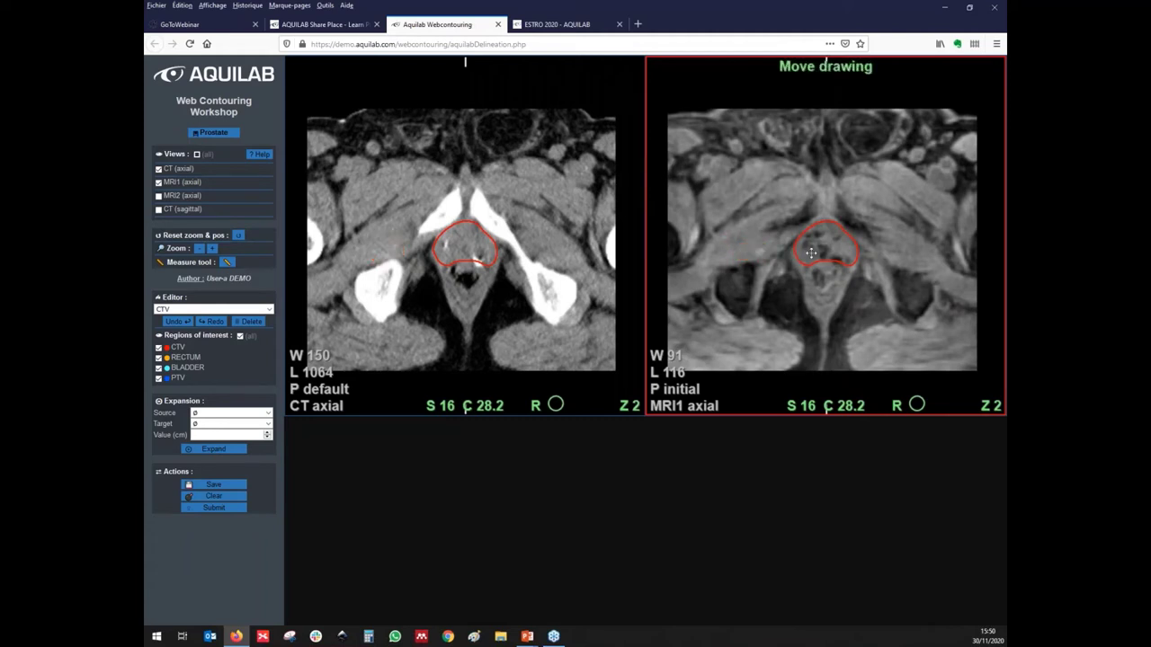
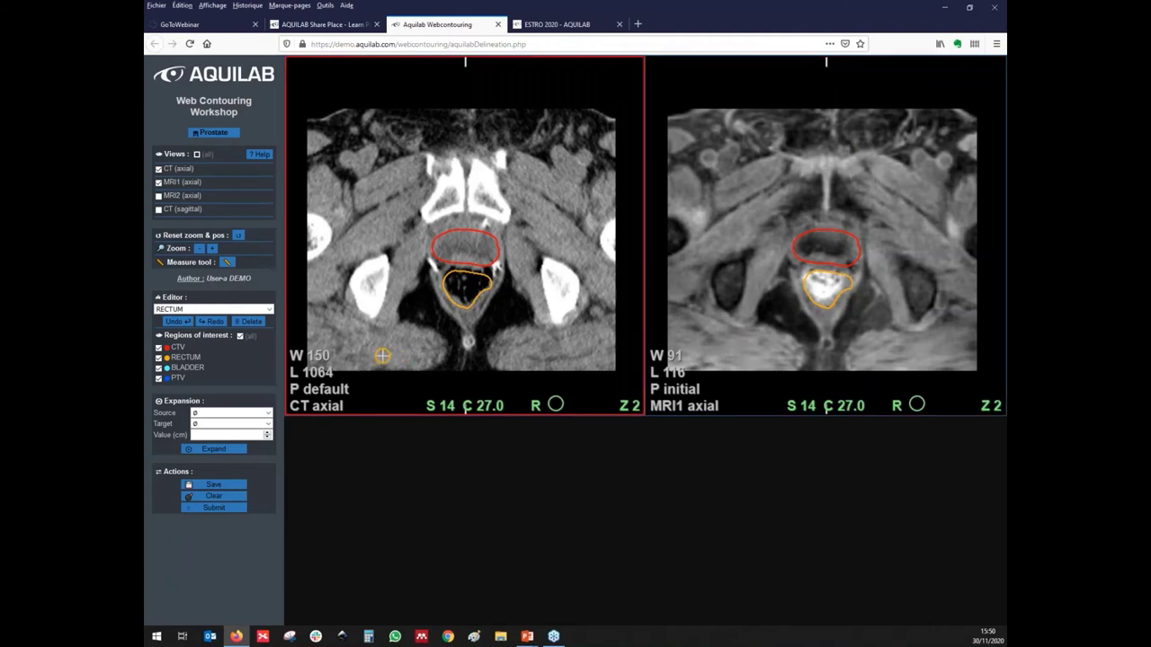
- Paint the rectum contour below the CTV on slices 15 and 16 in the CT axial view
scroll(464, 317, down, 1)
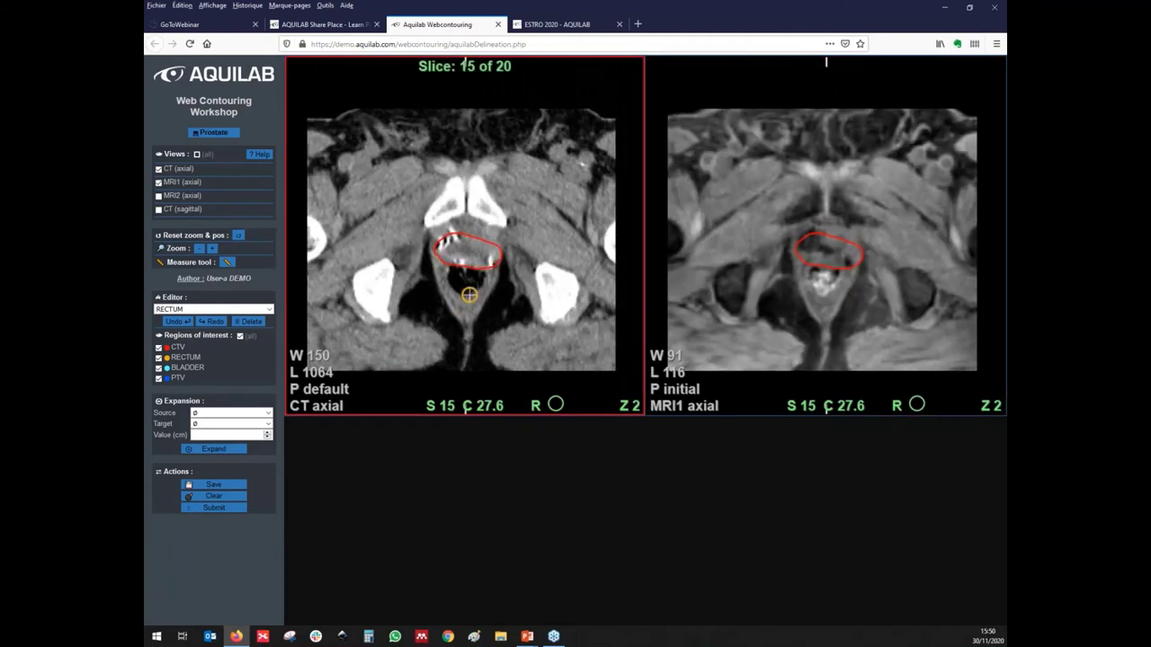
mouse_move(473, 289)
mouse_down()
mouse_move(480, 279)
mouse_move(446, 286)
mouse_move(473, 302)
mouse_move(472, 291)
mouse_move(457, 284)
mouse_move(474, 304)
mouse_move(469, 284)
mouse_up()
scroll(472, 291, down, 1)
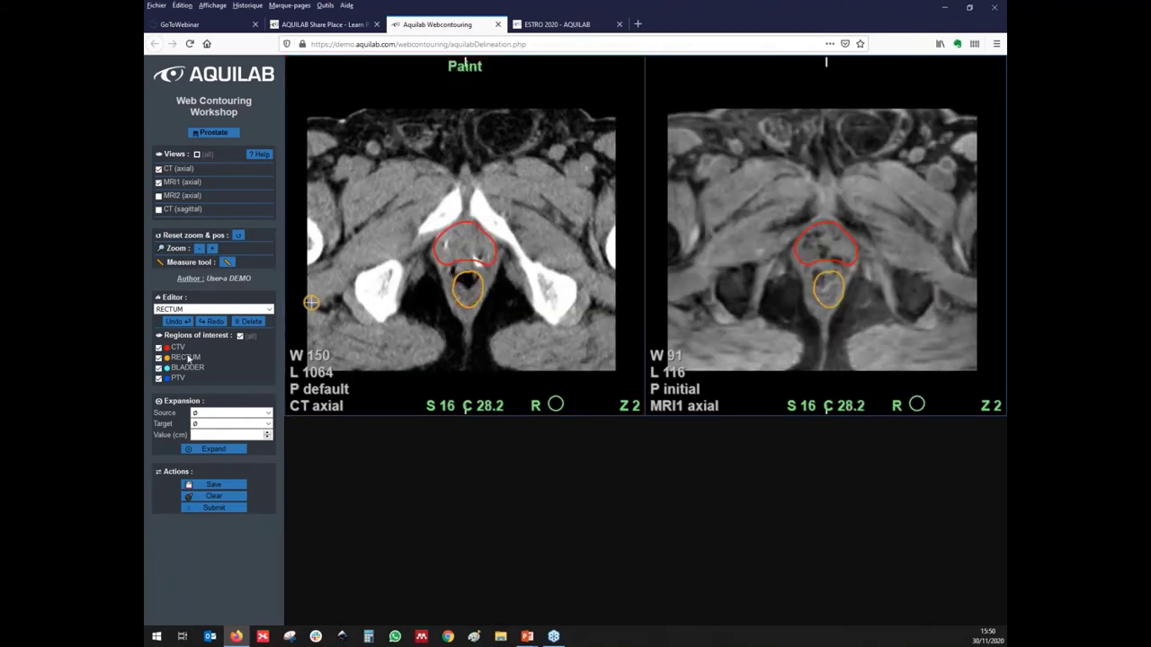
- Select the BLADDER structure and paint its contour on slices 12 and 11 in the CT axial view
click(210, 310)
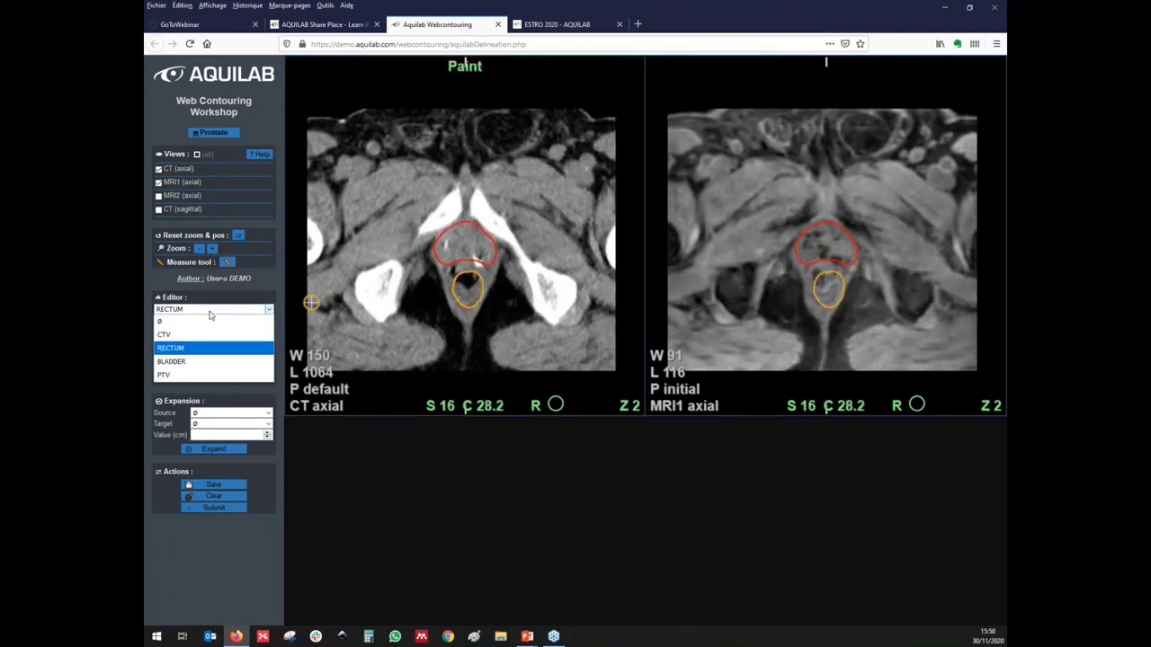
click(201, 360)
scroll(470, 267, down, 2)
scroll(472, 269, up, 5)
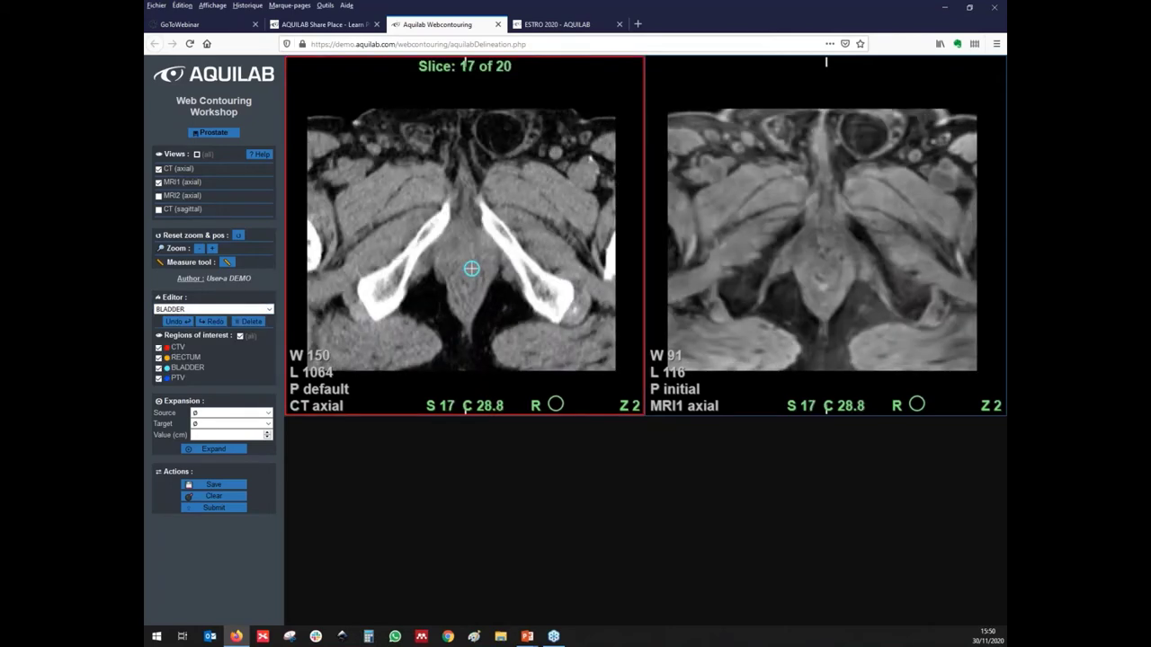
scroll(473, 269, up, 1)
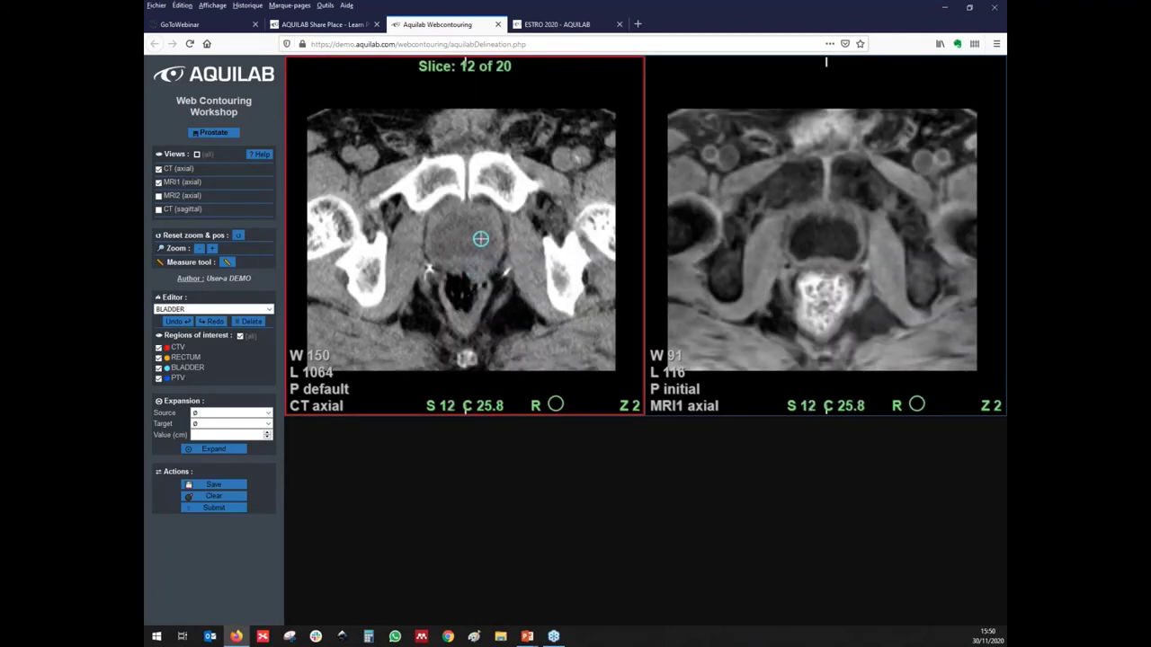
mouse_move(483, 226)
mouse_down()
mouse_move(441, 223)
mouse_move(434, 248)
mouse_move(479, 266)
mouse_move(490, 226)
mouse_move(452, 204)
mouse_move(435, 212)
mouse_move(433, 243)
mouse_move(472, 262)
mouse_move(486, 259)
mouse_move(471, 207)
mouse_up()
scroll(480, 224, up, 1)
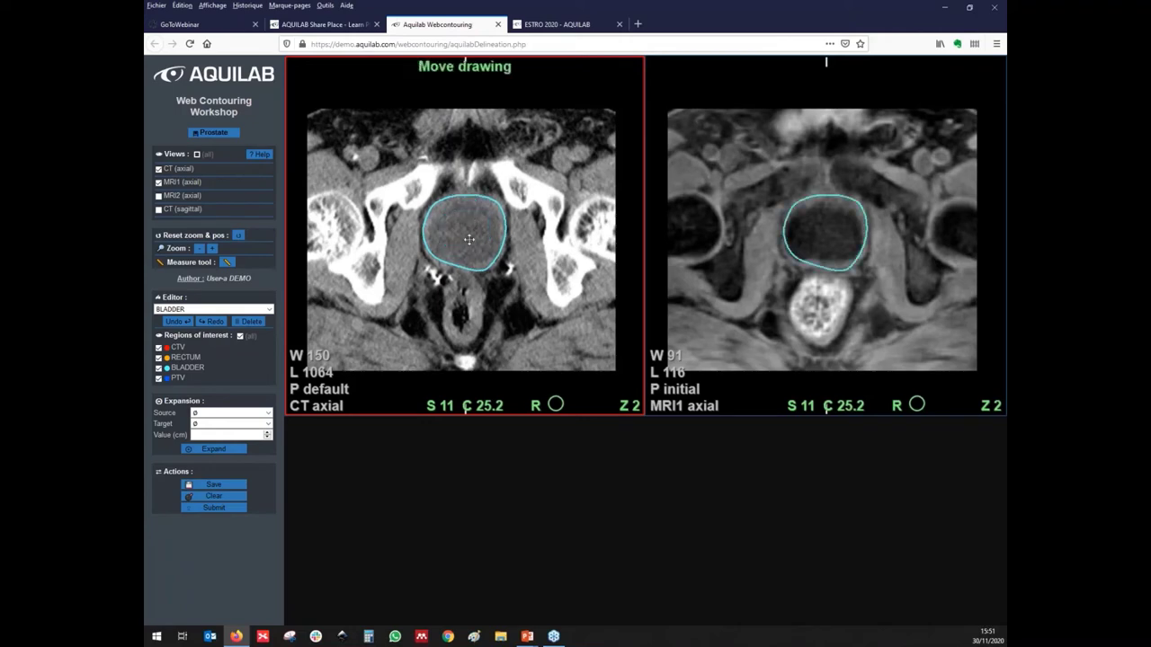
scroll(480, 251, down, 1)
scroll(480, 251, up, 2)
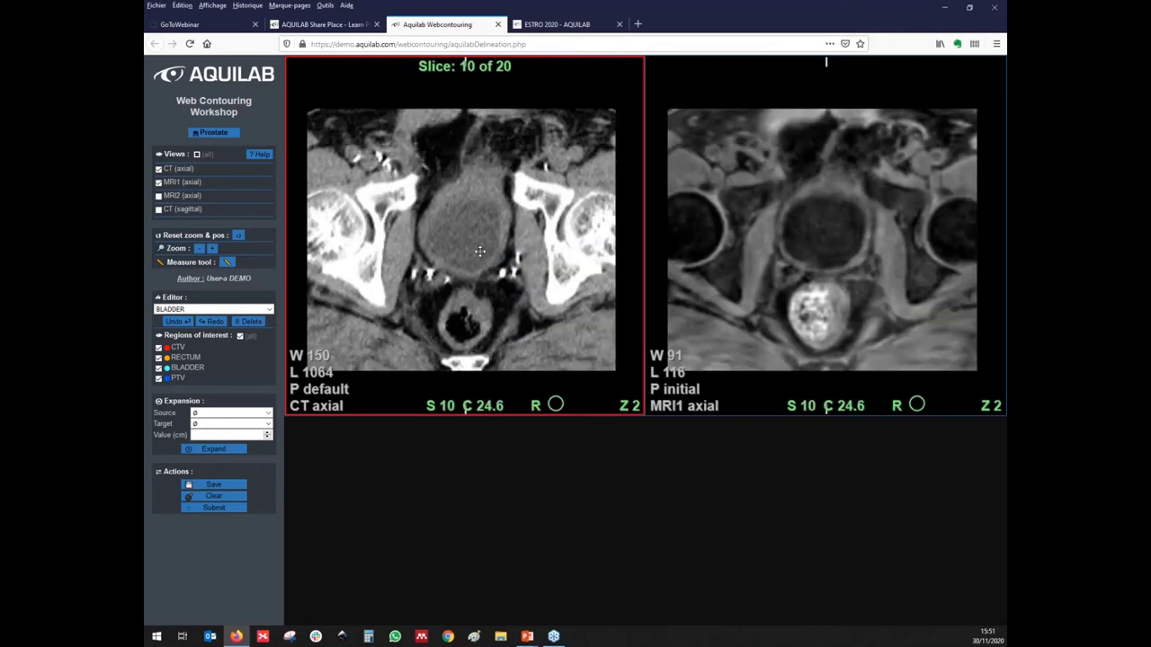
- On slice 15, make PTV the edited structure and set the expansion's source to CTV and target to PTV
scroll(481, 251, down, 3)
scroll(480, 251, down, 1)
scroll(480, 251, down, 1)
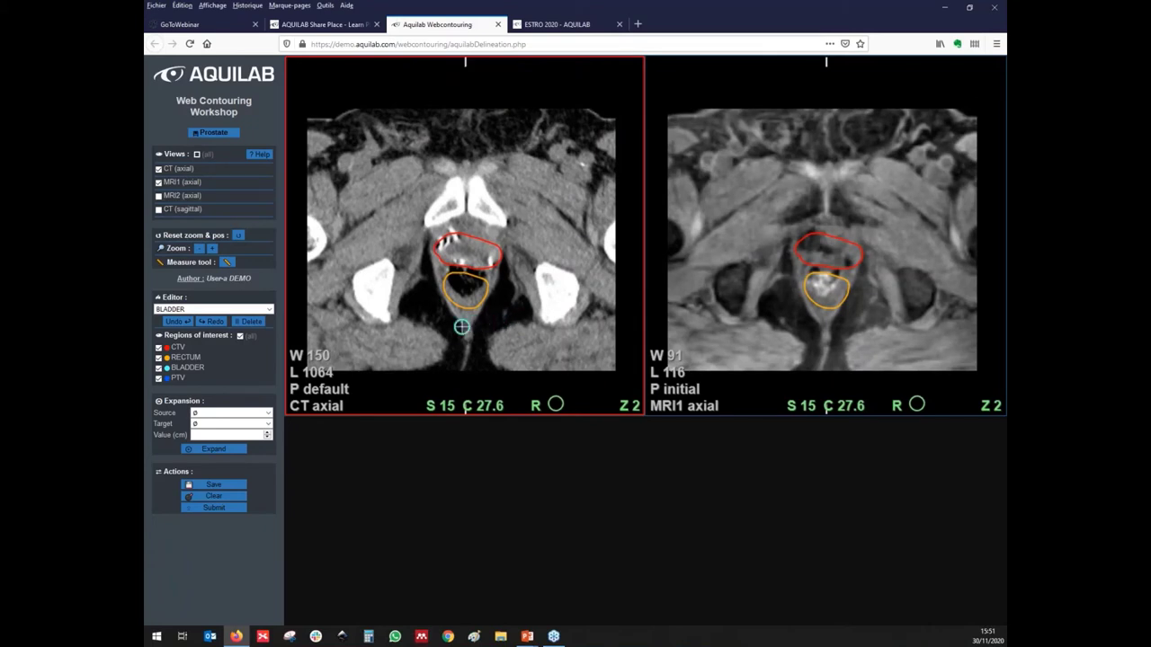
click(227, 310)
click(216, 377)
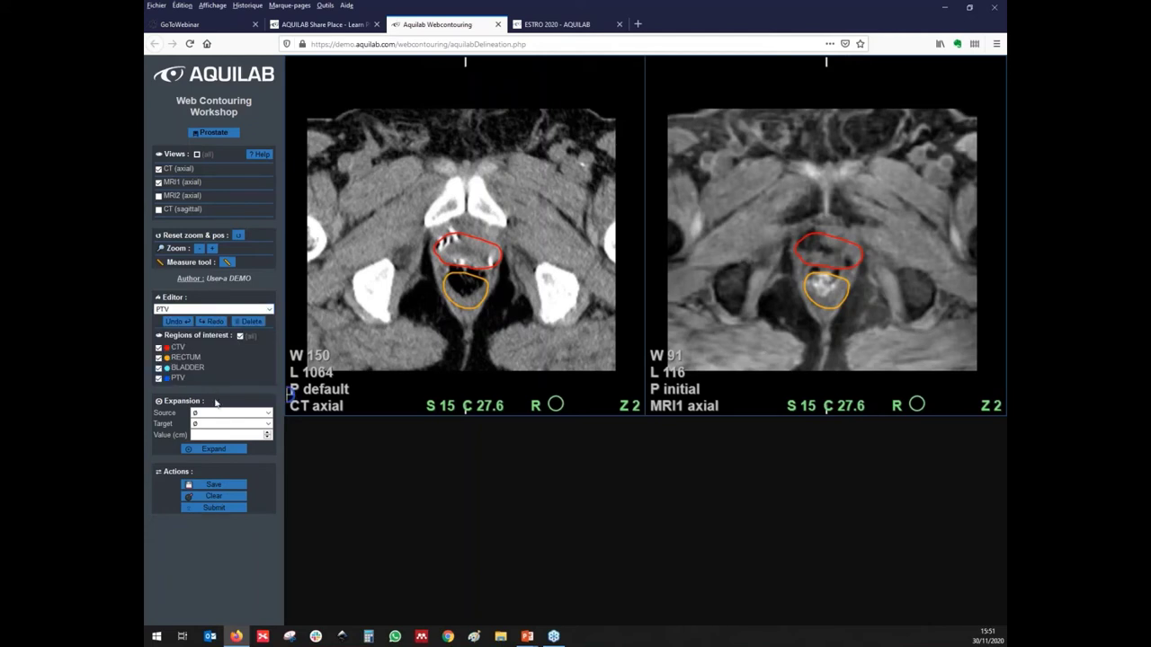
click(243, 415)
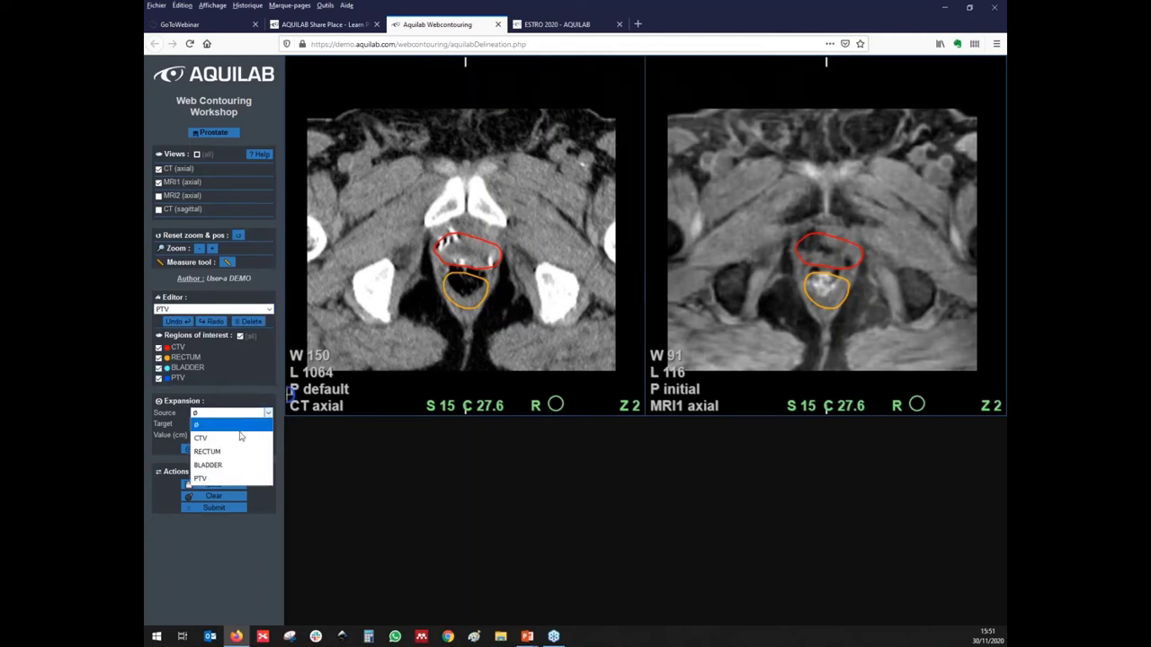
click(241, 439)
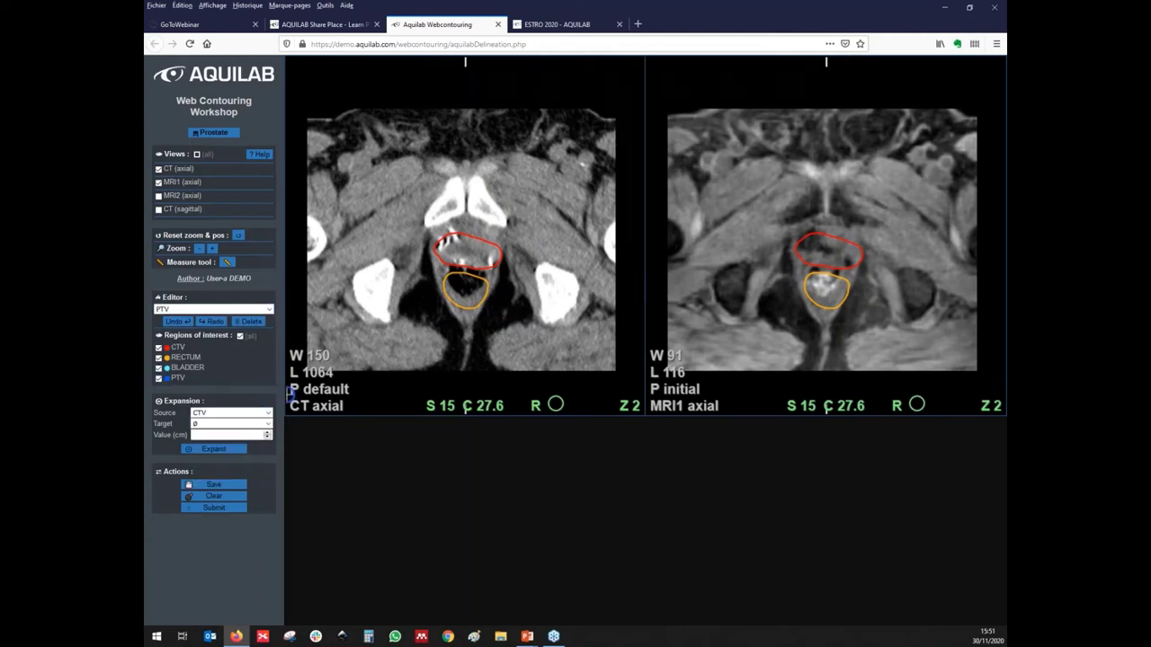
click(236, 425)
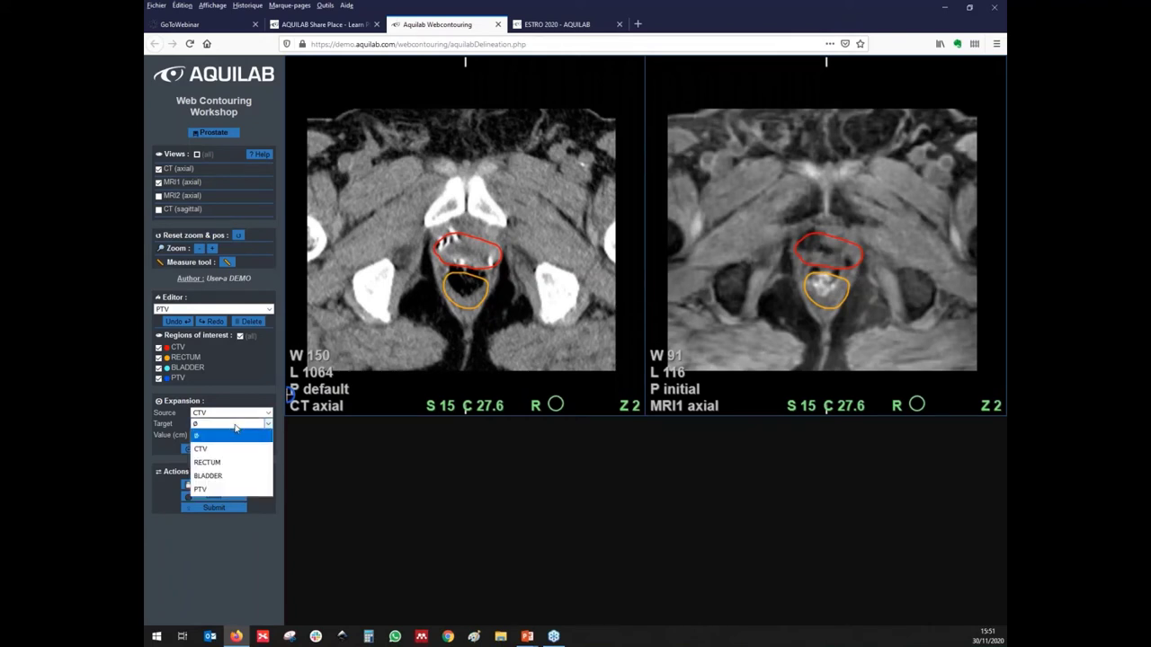
click(236, 490)
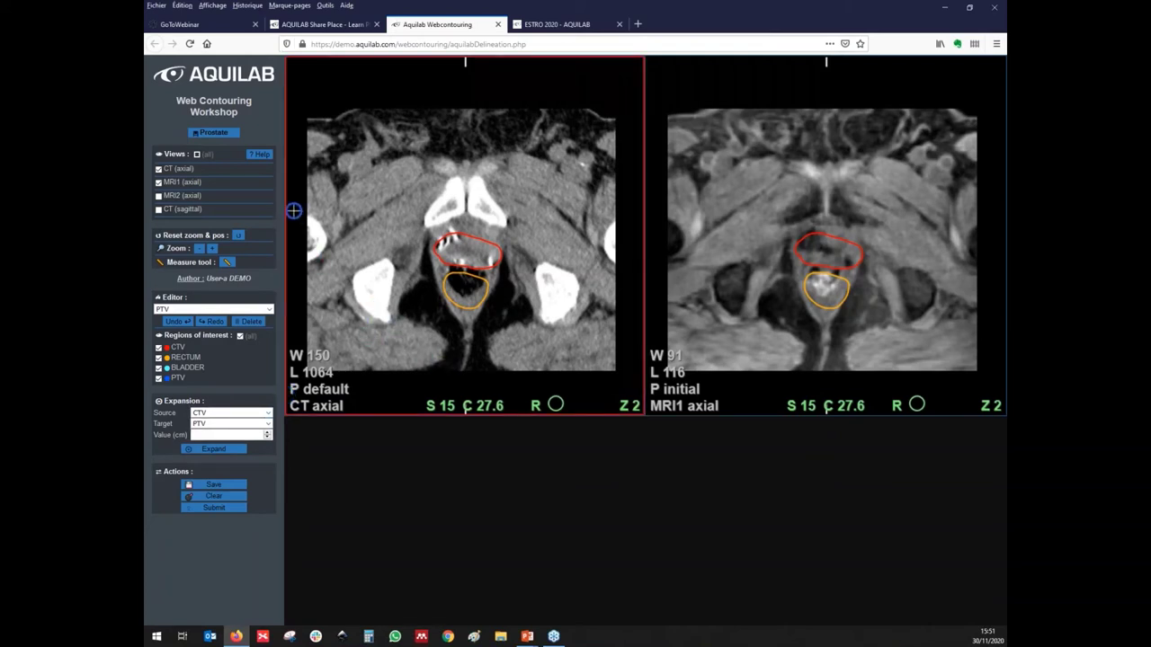
- Switch the edited structure back to CTV and display slice 14
click(258, 309)
click(253, 335)
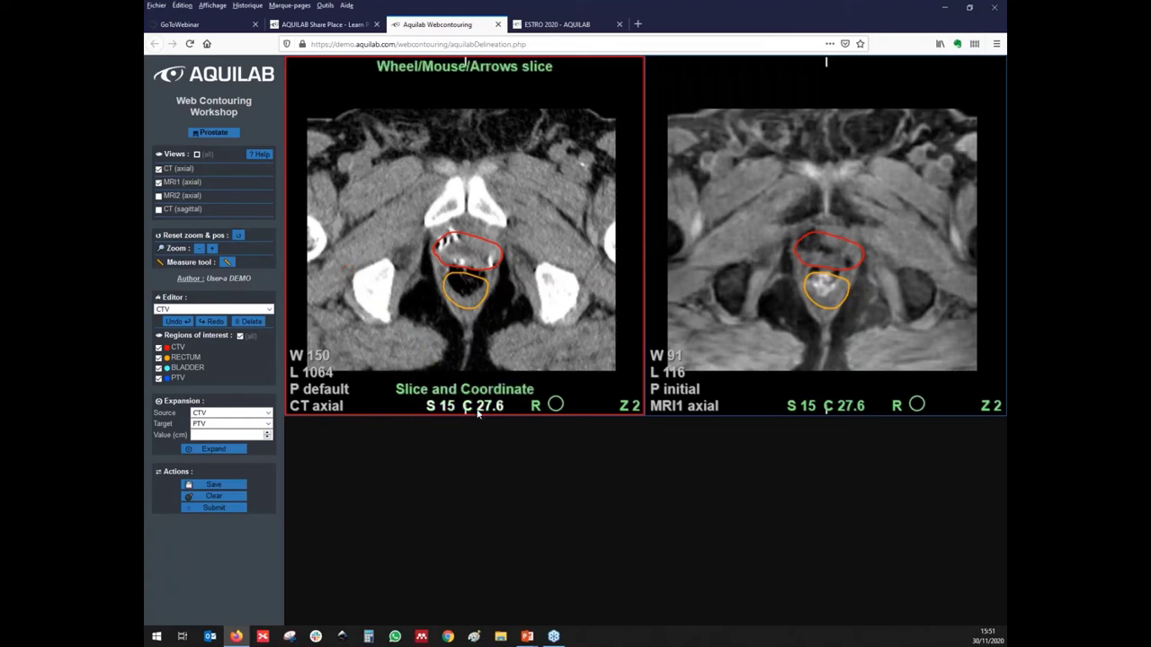
scroll(478, 413, up, 2)
scroll(478, 413, down, 2)
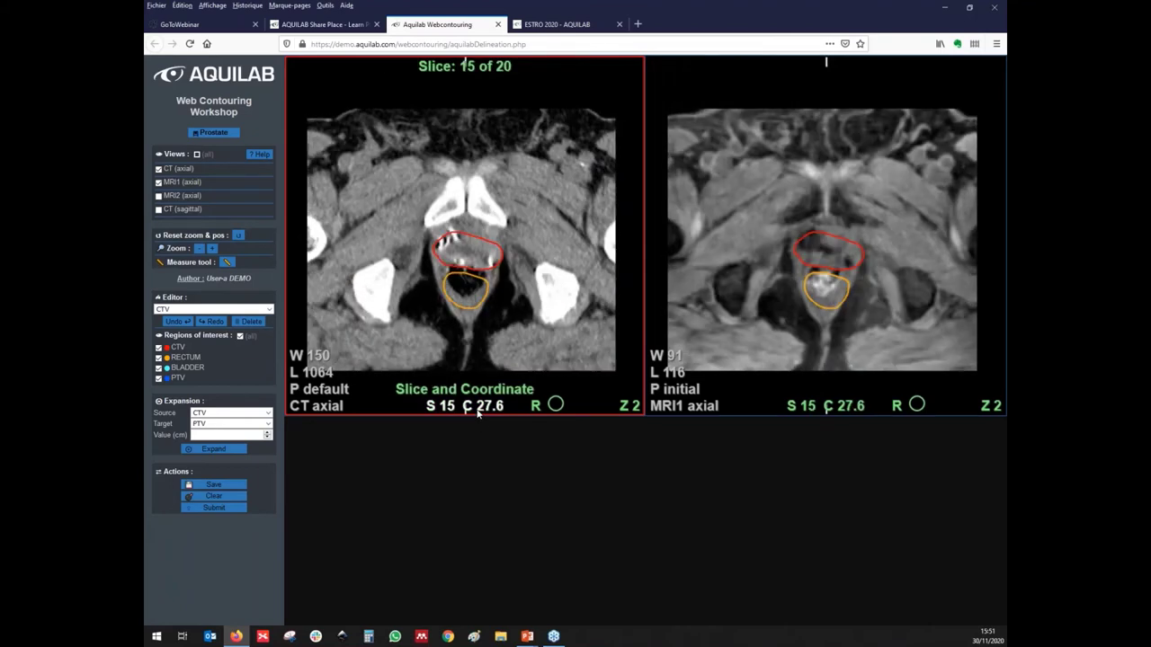
scroll(478, 412, down, 1)
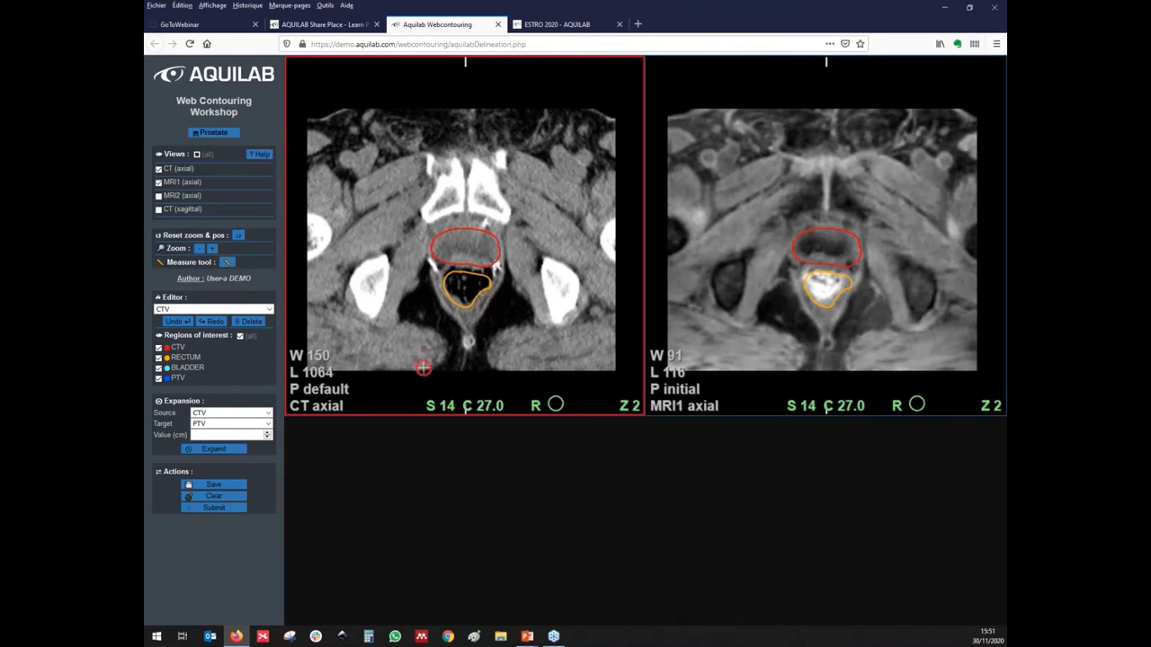
- Submit the contours definitively with the comment "I am not a doctor"
click(214, 508)
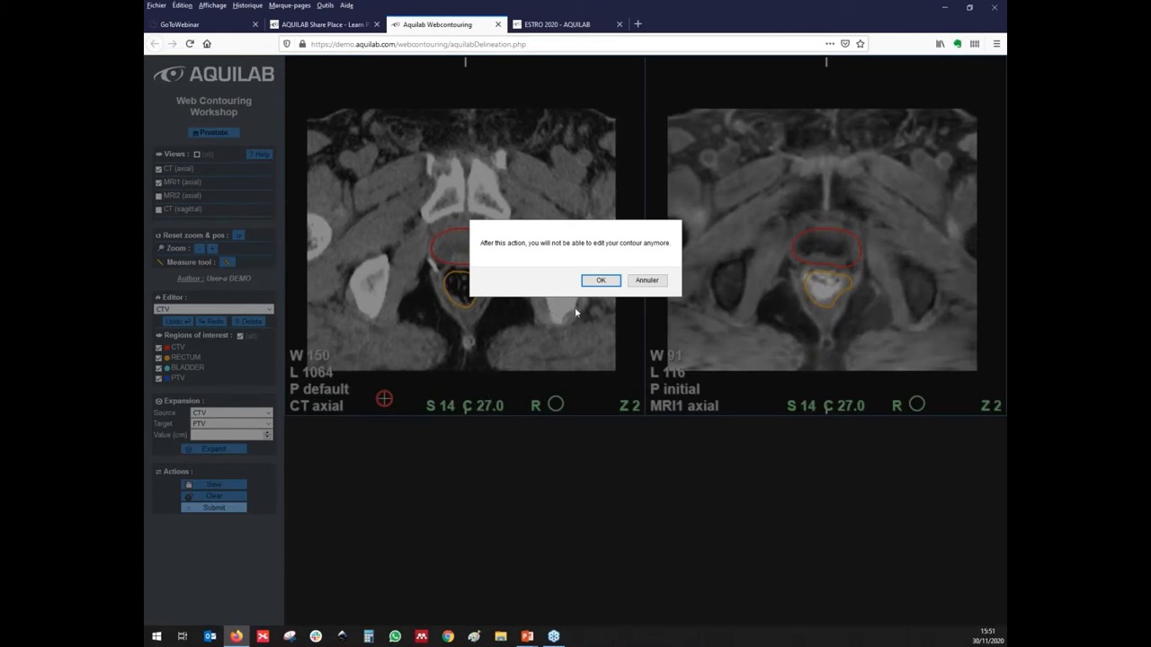
click(599, 280)
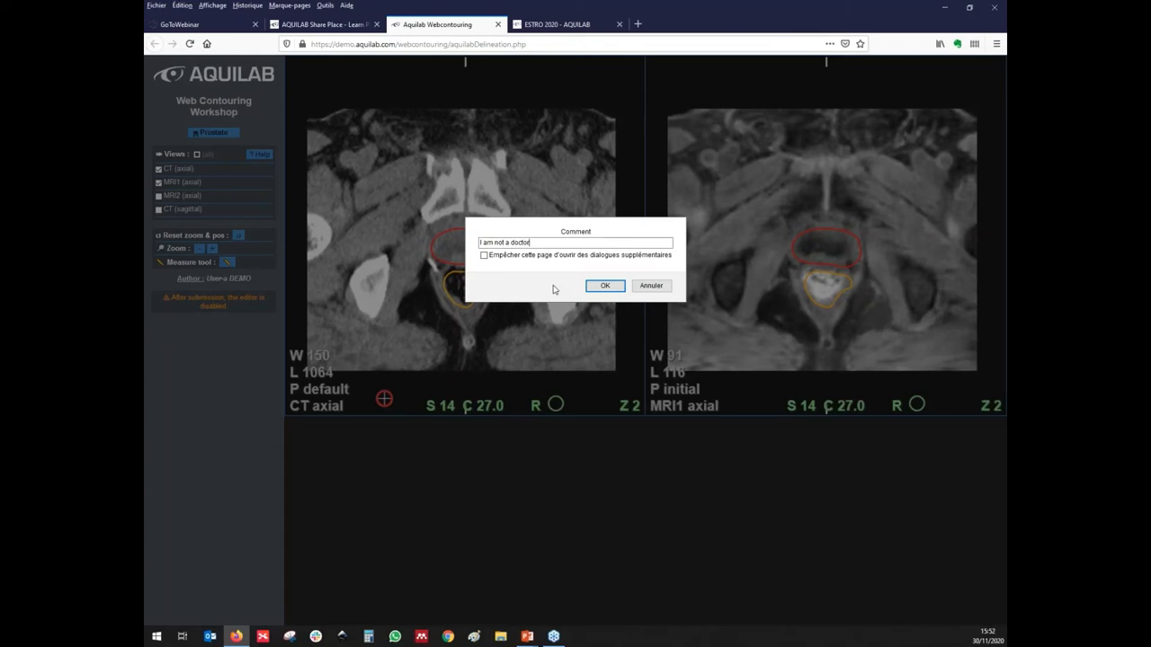
click(605, 285)
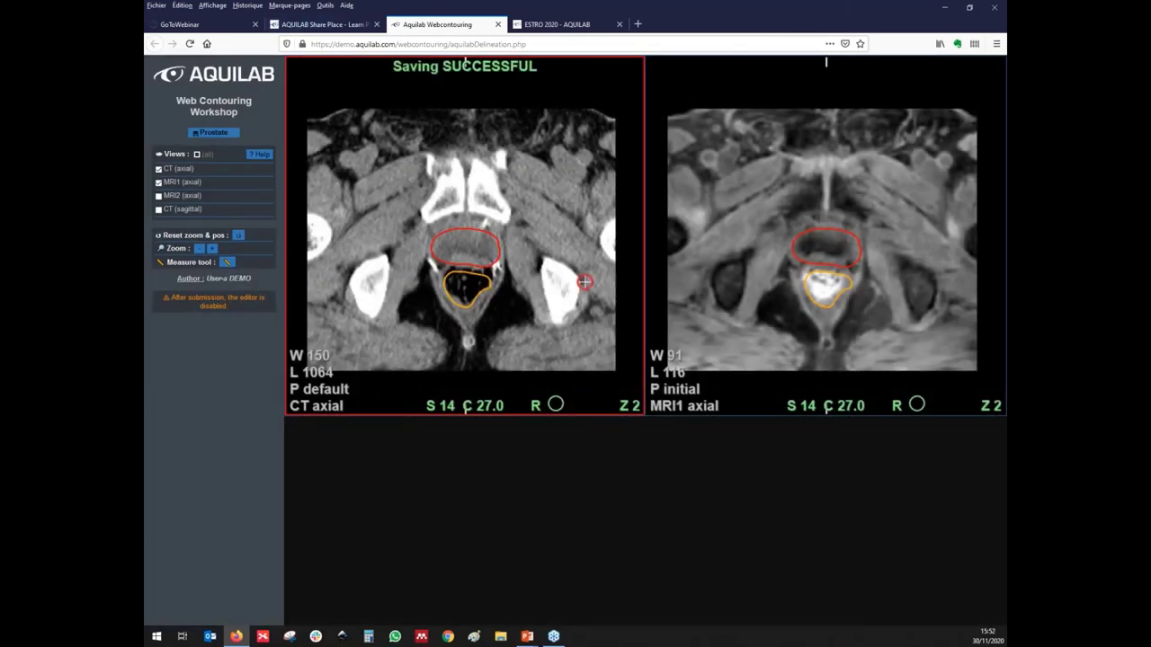
- Close the contouring tool and open the visual comparison with the reference from the Prostate Exercise page
click(497, 25)
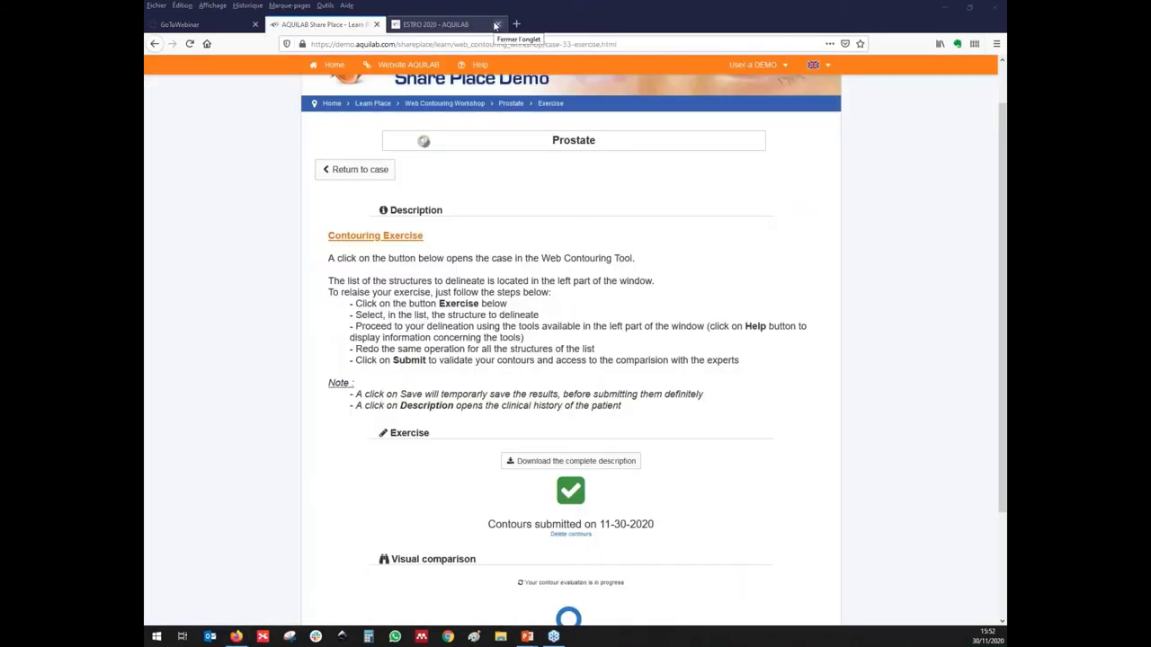
scroll(543, 319, down, 1)
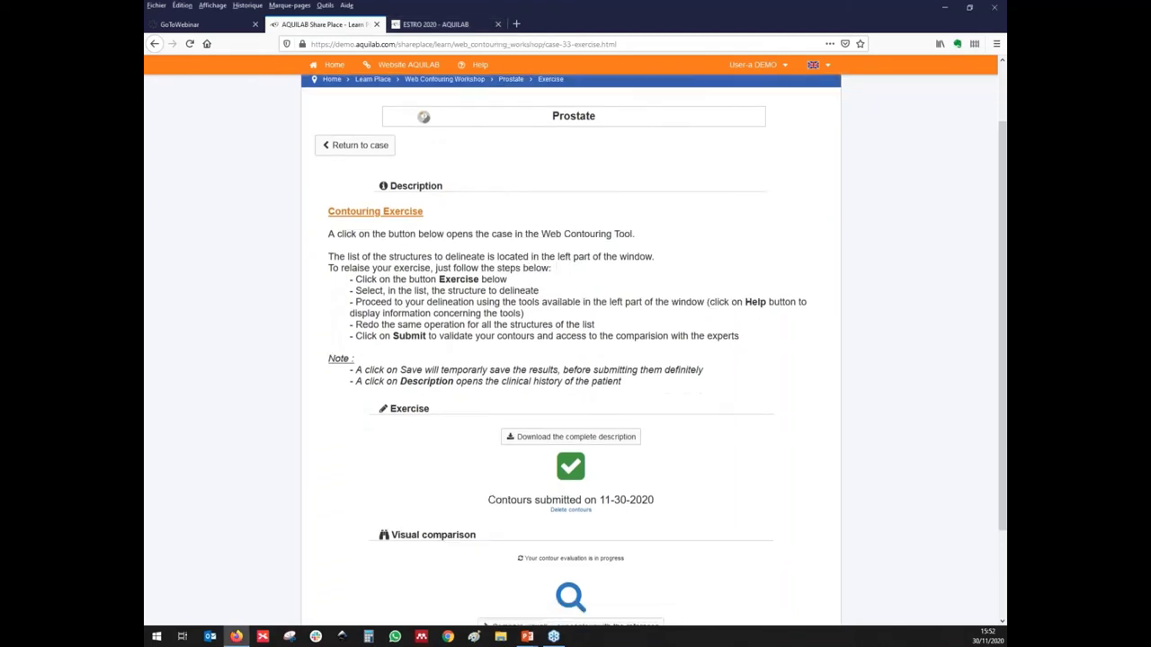
scroll(573, 373, down, 3)
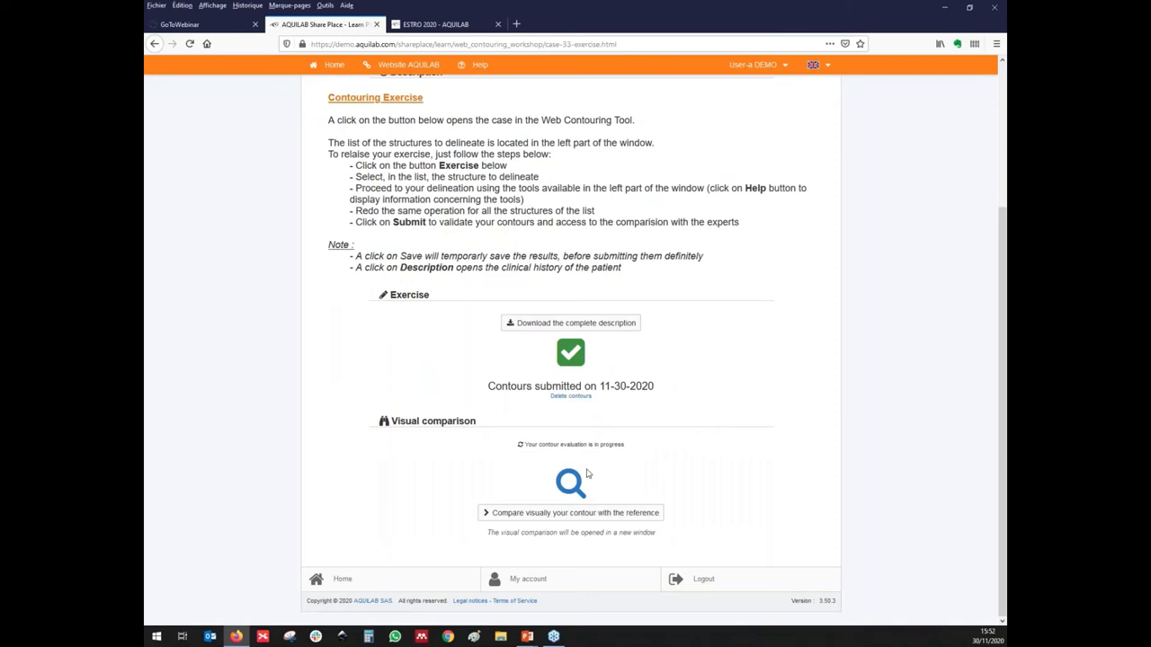
click(558, 517)
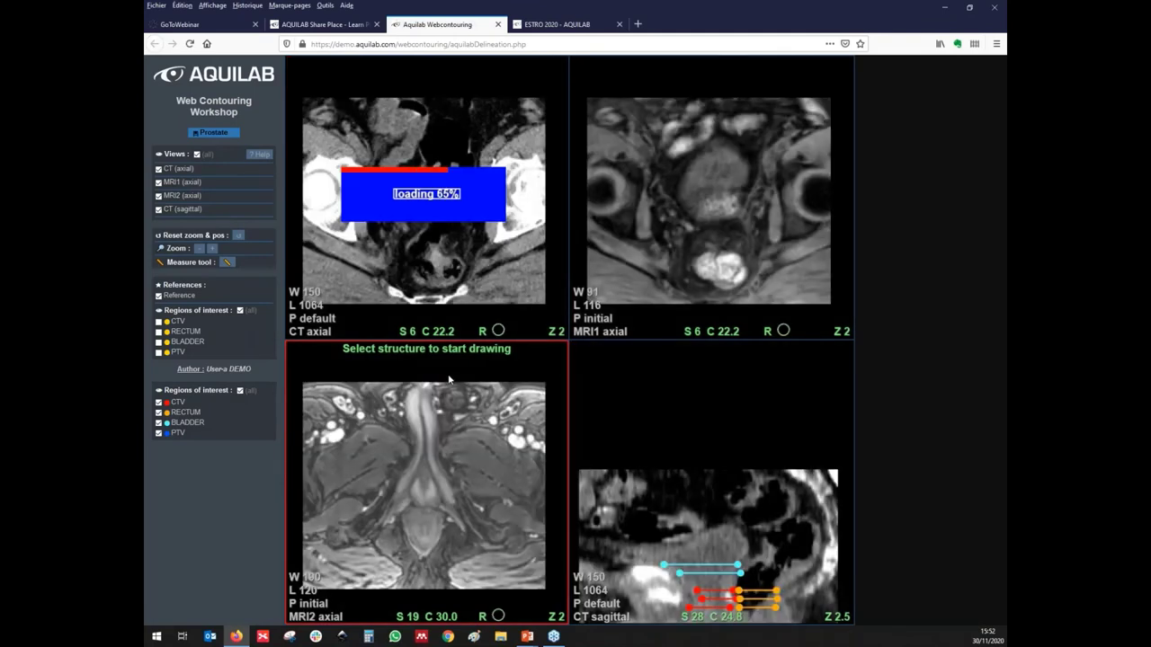
- Display slice 14 with the submitted contours in the comparison's axial views
click(442, 380)
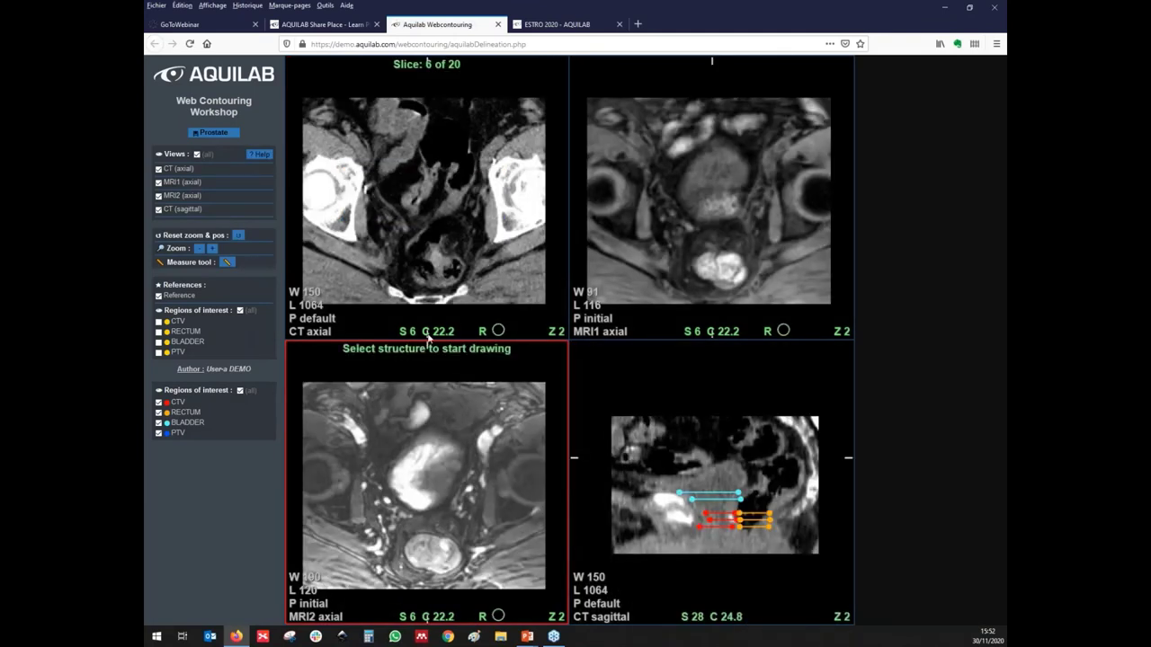
click(427, 272)
scroll(428, 272, down, 3)
scroll(428, 272, down, 5)
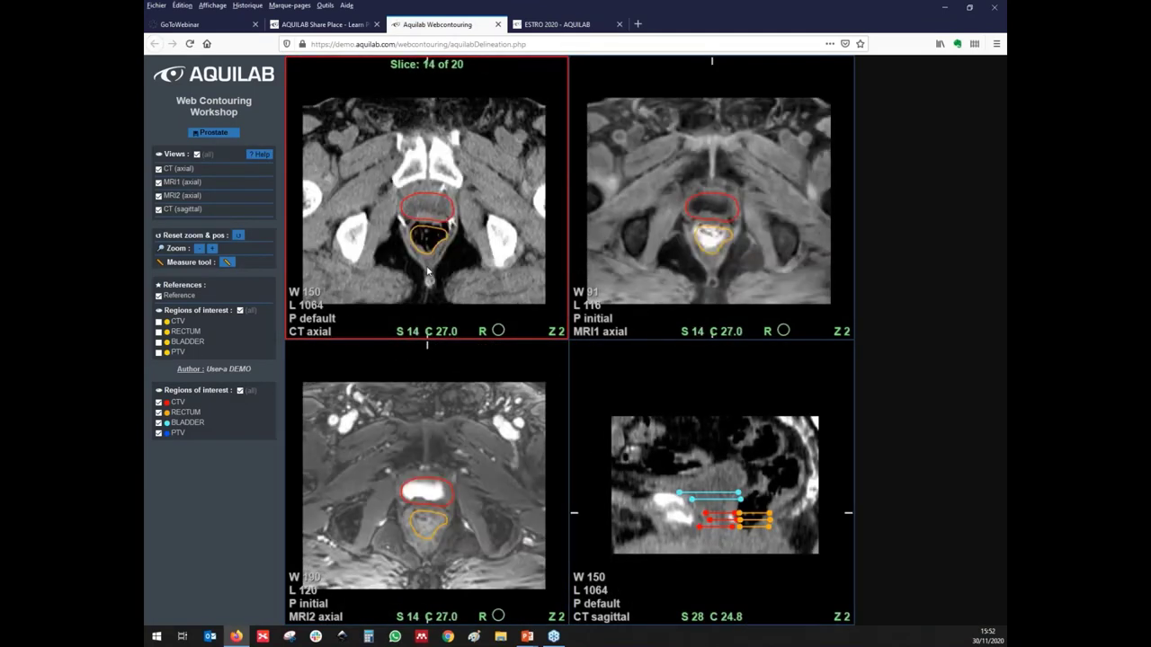
- Enlarge the comparison views, overlay the reference CTV on the submitted contours and display slice 16
scroll(430, 273, up, 3)
scroll(431, 275, down, 3)
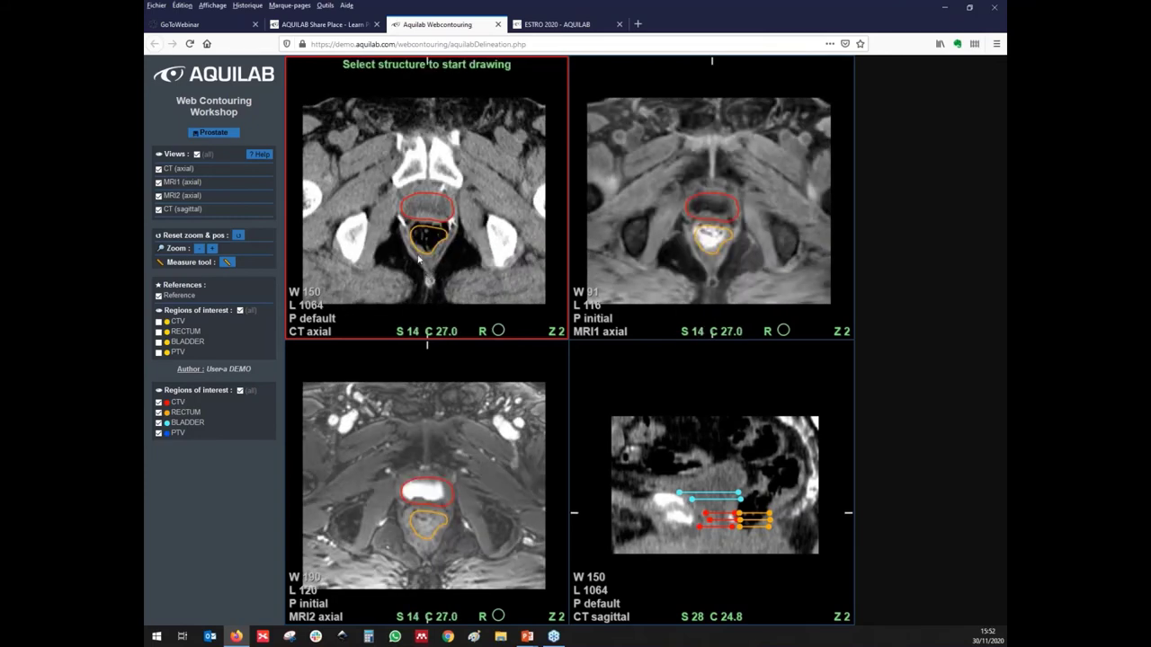
mouse_move(421, 259)
mouse_down()
mouse_move(422, 242)
mouse_move(421, 265)
mouse_up()
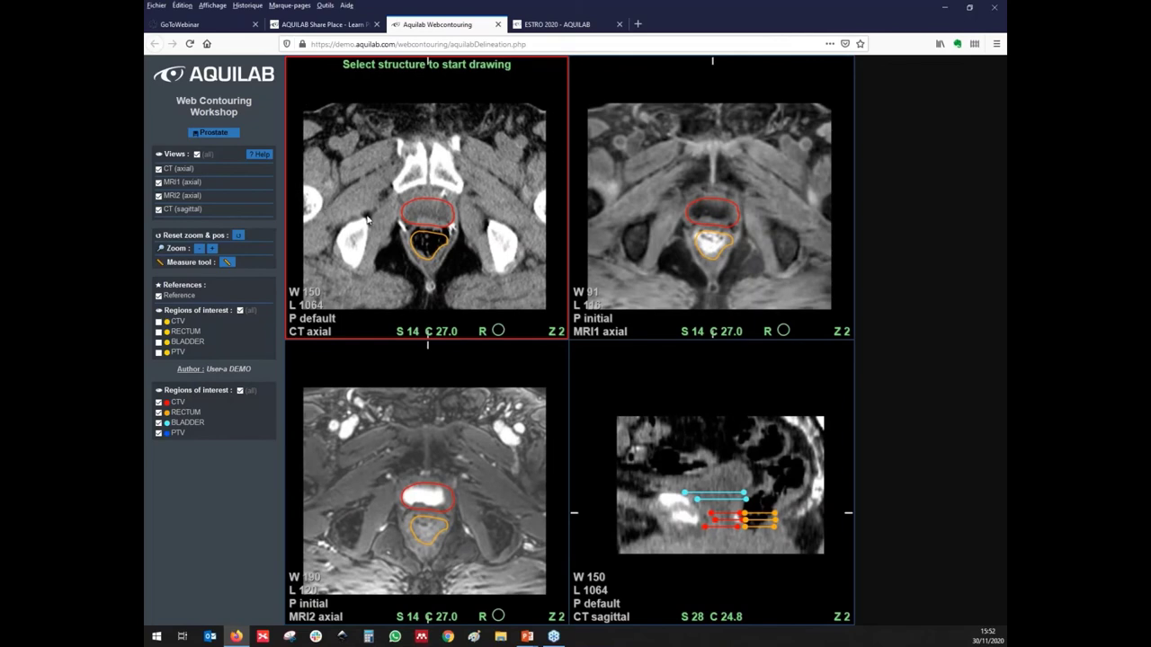
scroll(394, 227, up, 4)
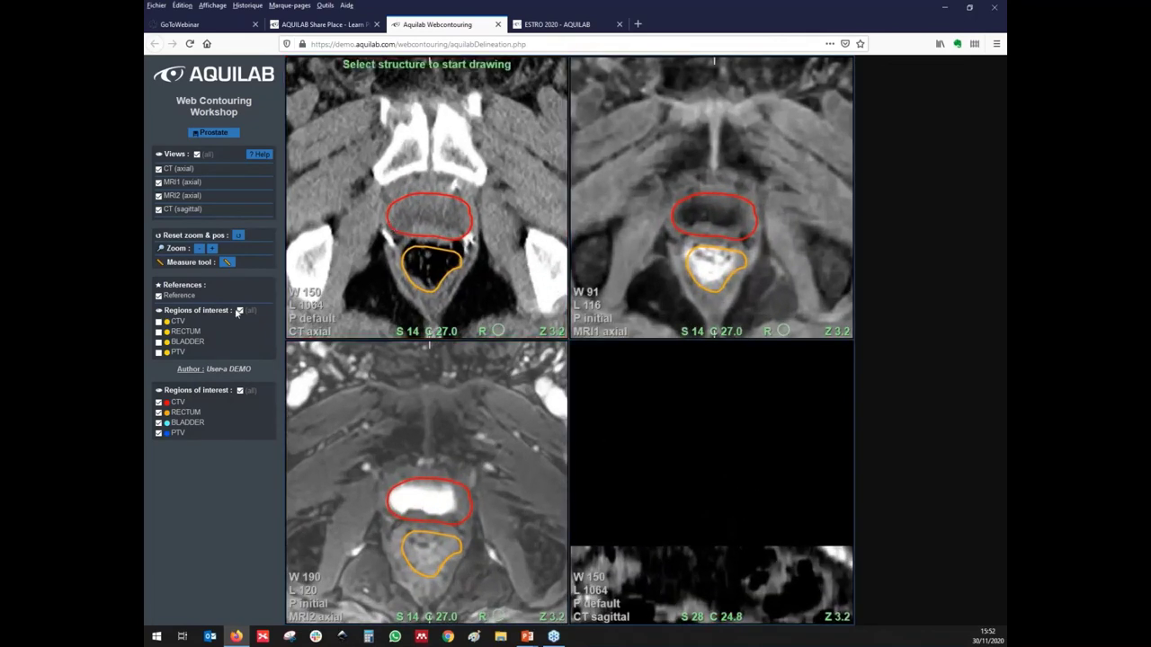
click(159, 323)
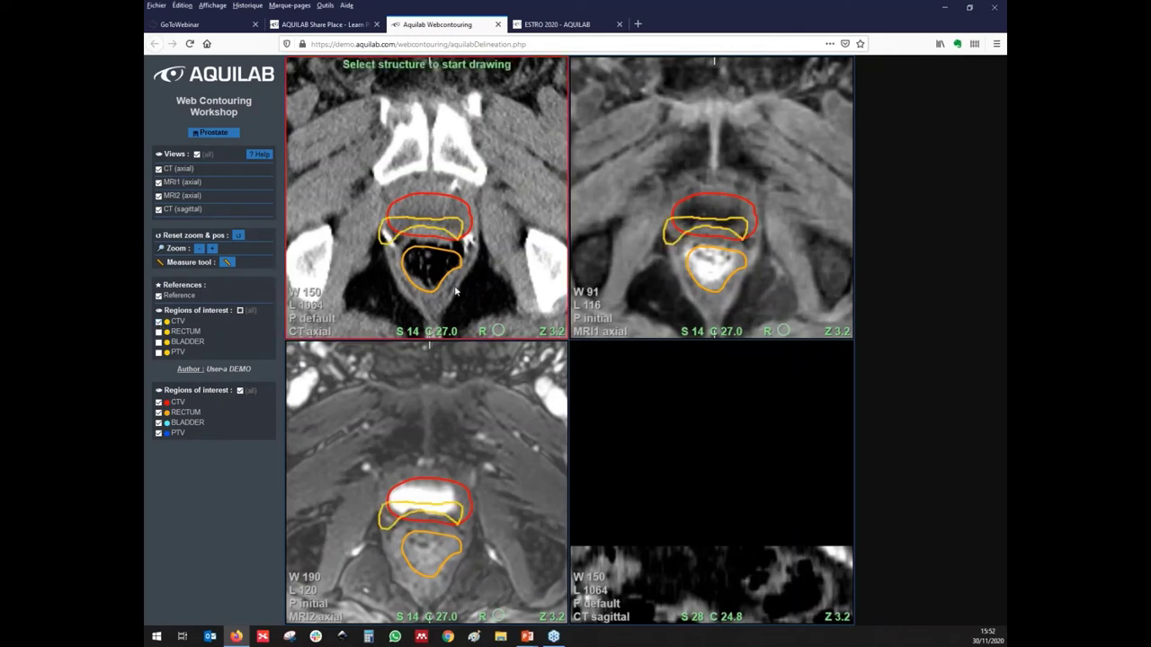
scroll(458, 295, down, 1)
scroll(459, 295, up, 1)
scroll(458, 295, up, 2)
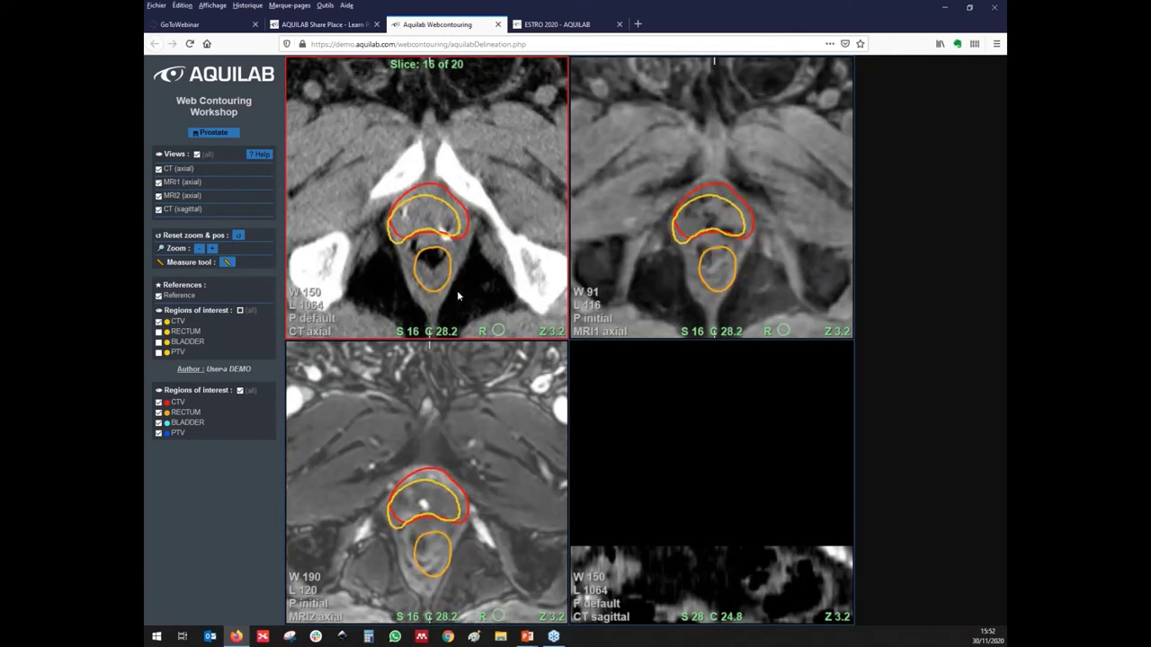
- Compare the reference RECTUM and CTV alternately with the submitted contours on slice 16, leaving both reference structures hidden
click(158, 322)
click(159, 332)
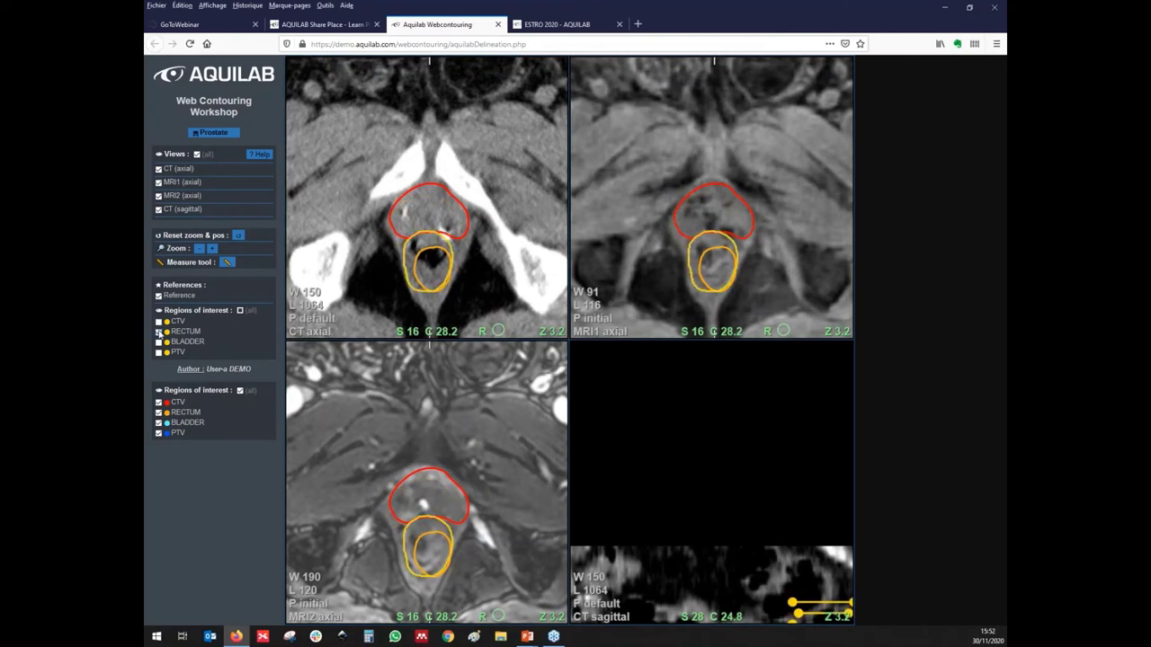
click(159, 332)
click(159, 322)
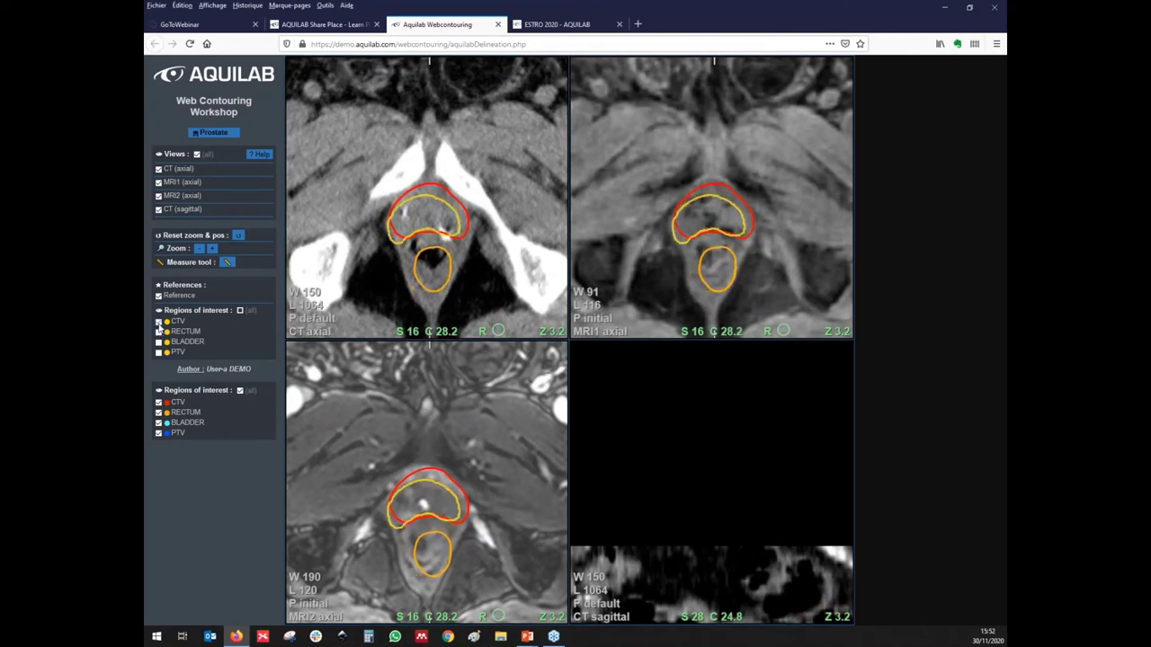
click(158, 322)
click(159, 332)
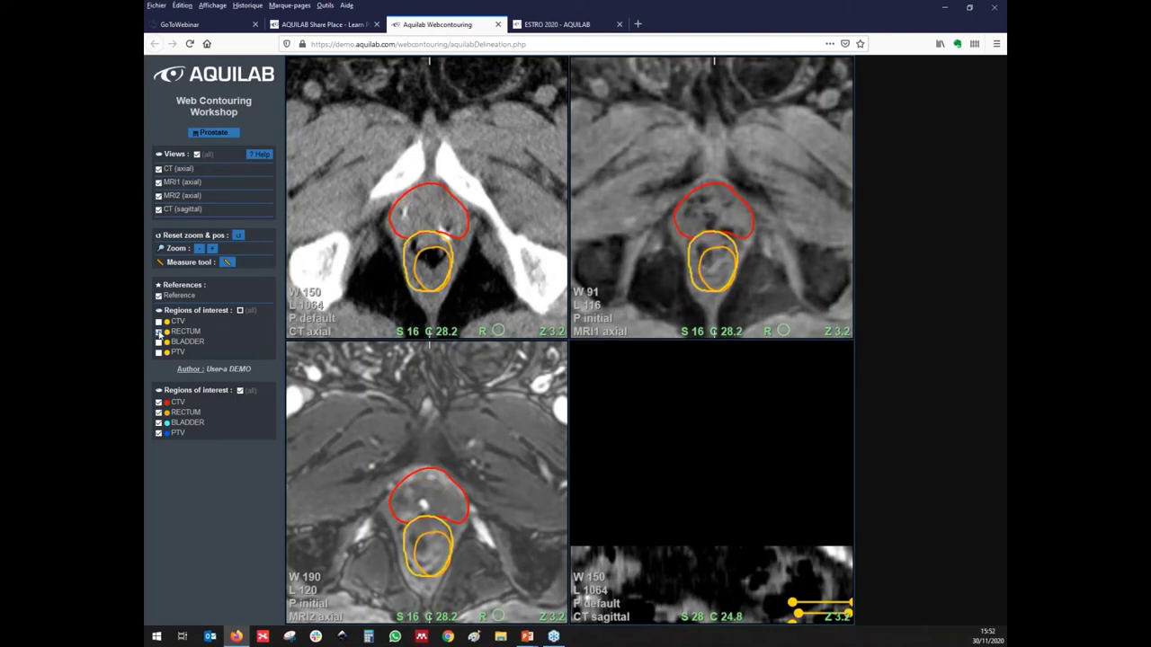
click(159, 333)
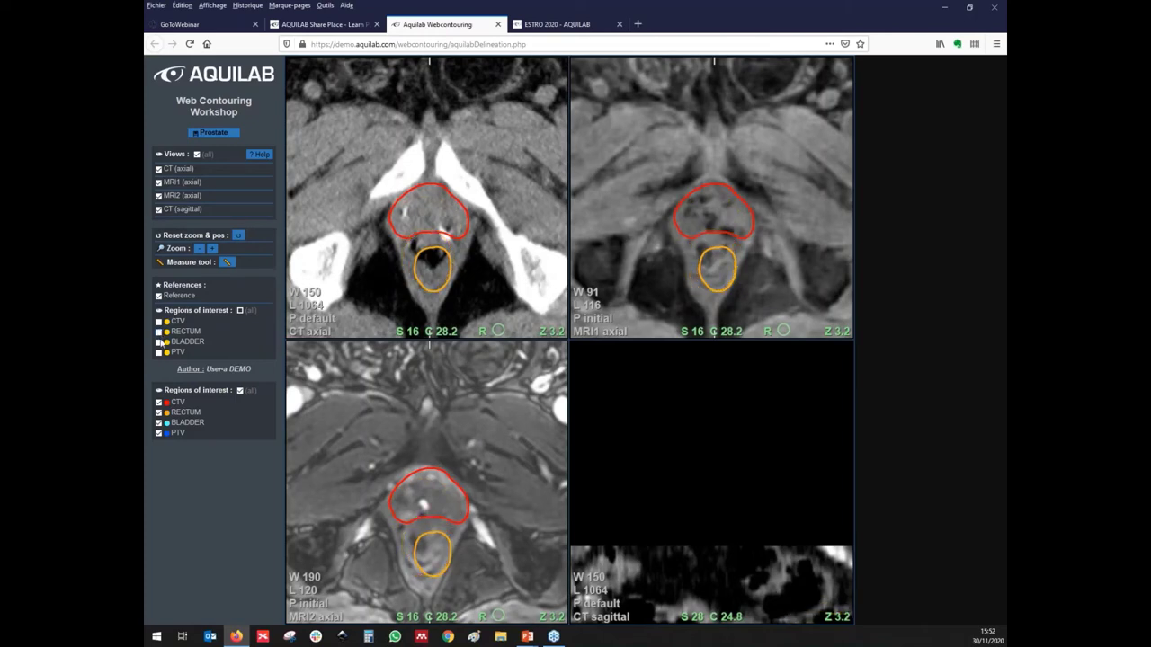
- Overlay the reference BLADDER and browse the slices to slice 11 to compare it with the submitted bladder contour
click(159, 342)
scroll(414, 286, down, 3)
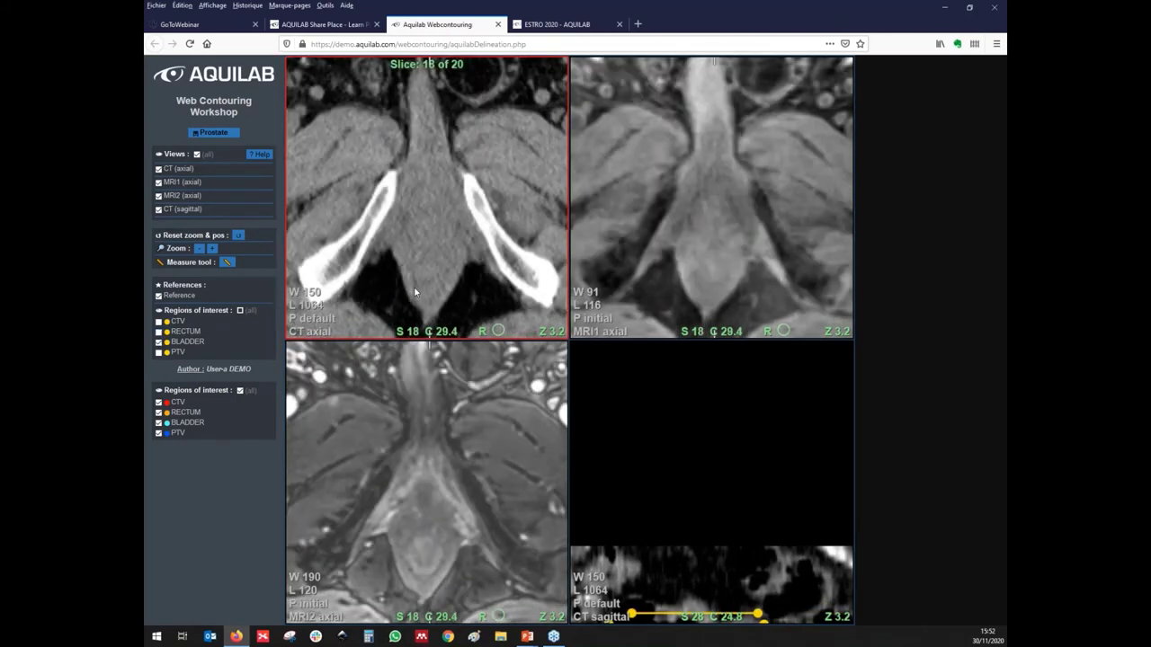
scroll(414, 286, up, 3)
scroll(413, 286, down, 2)
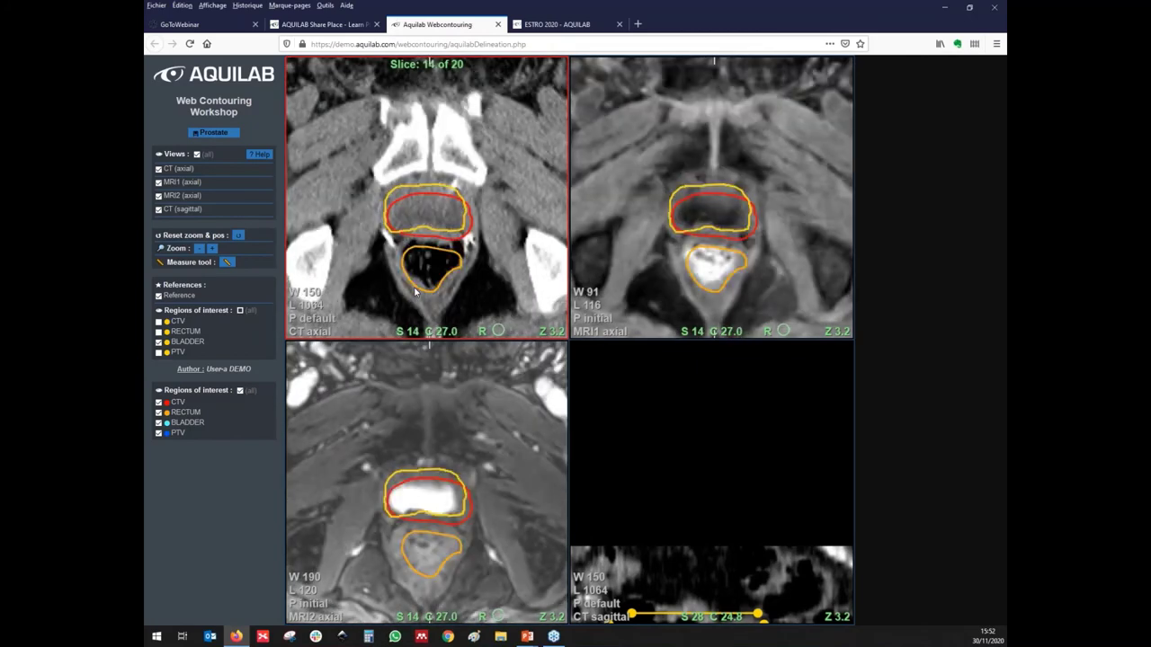
scroll(413, 290, down, 3)
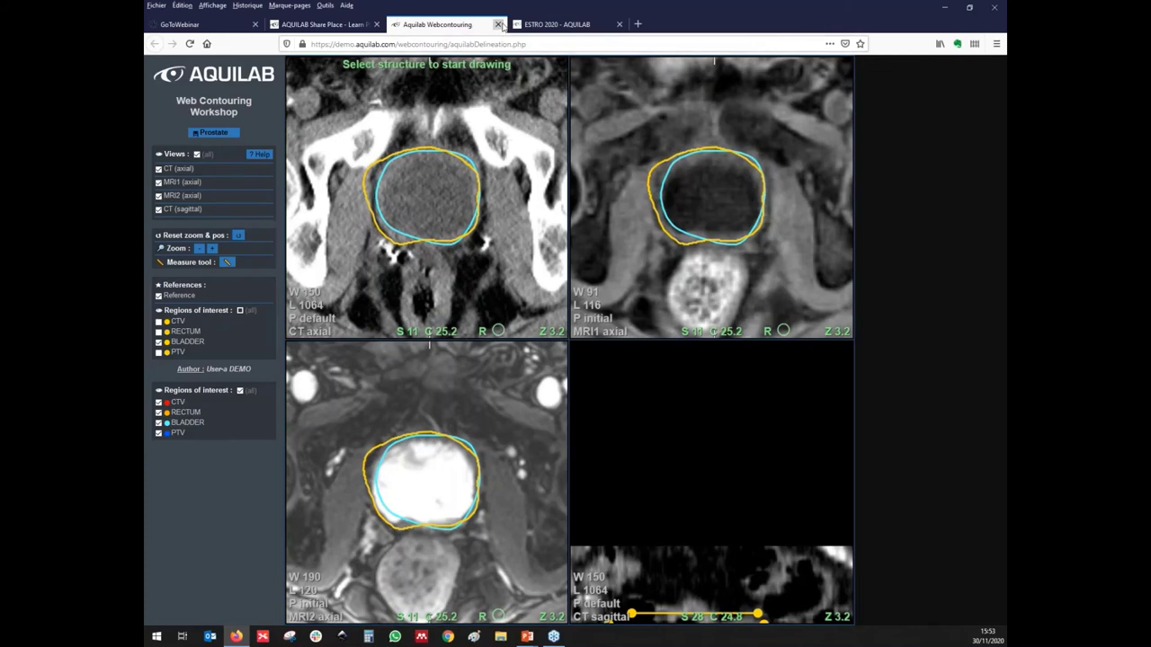
- Close the visual comparison, refresh the exercise page and open the evaluation report PDF
click(497, 24)
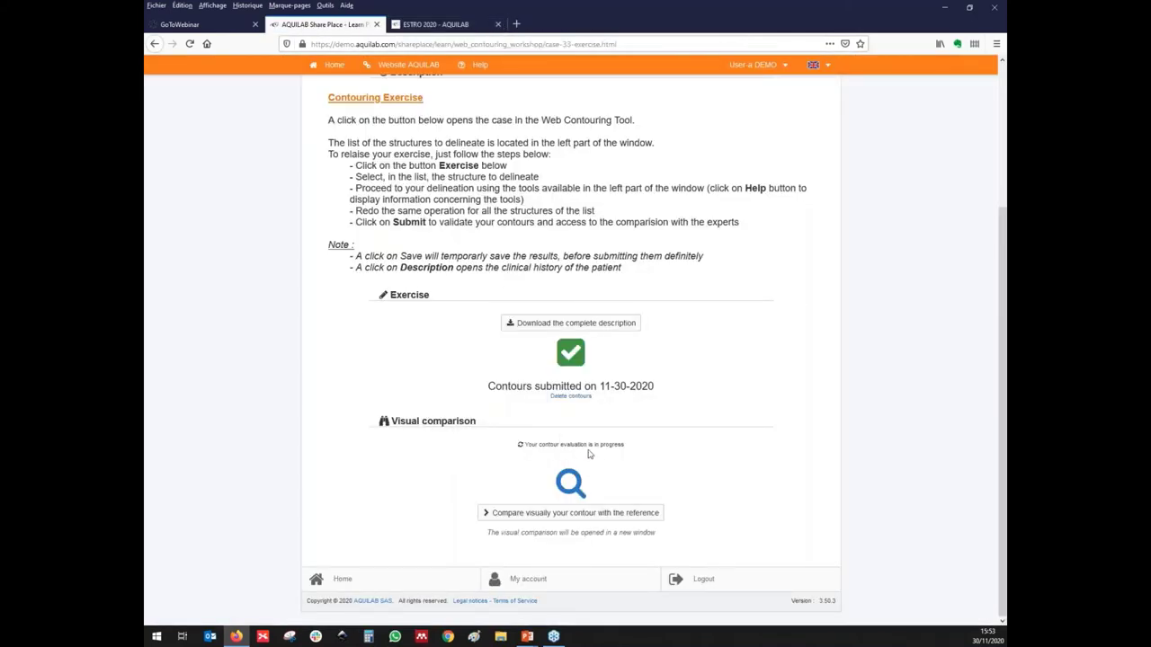
click(190, 44)
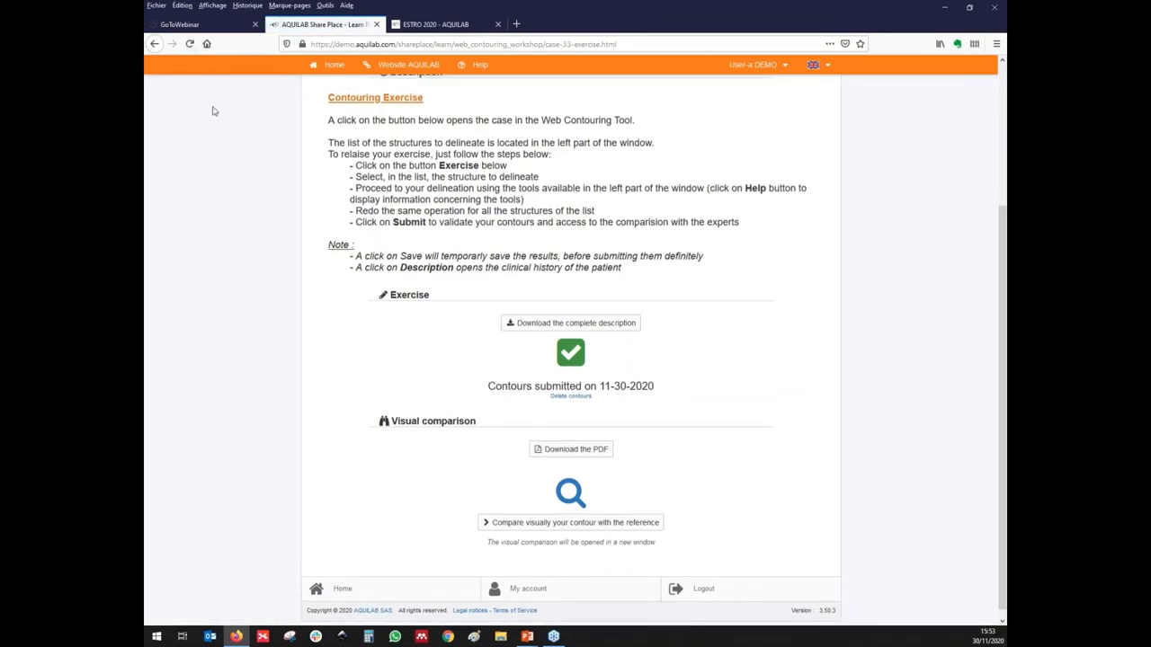
click(576, 457)
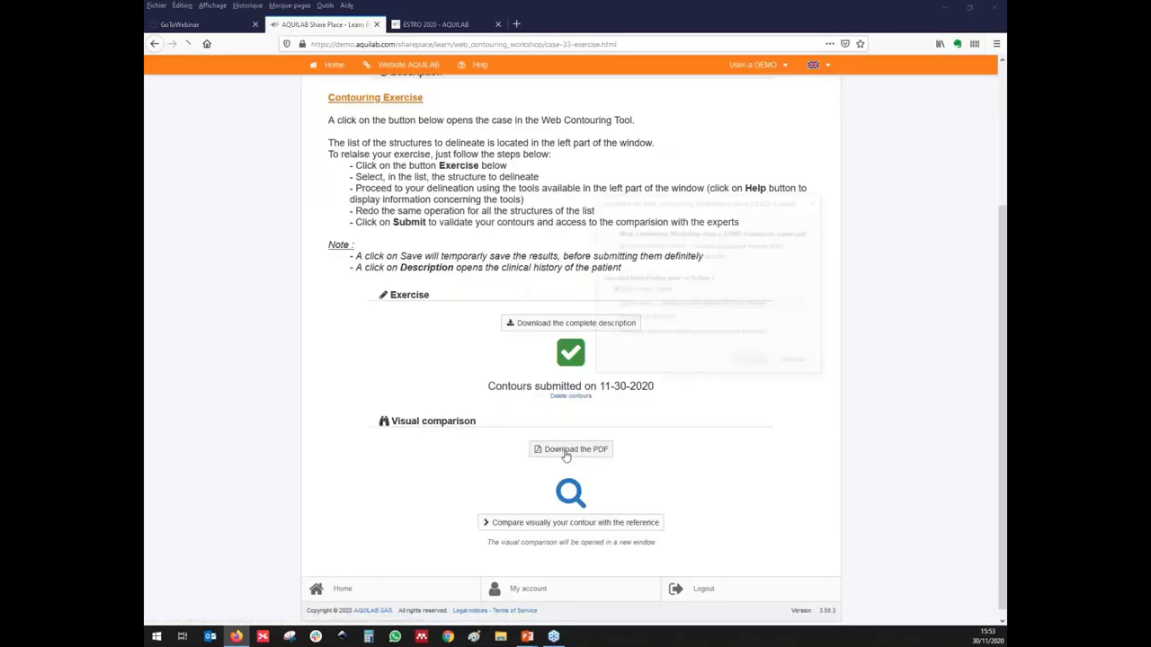
click(743, 363)
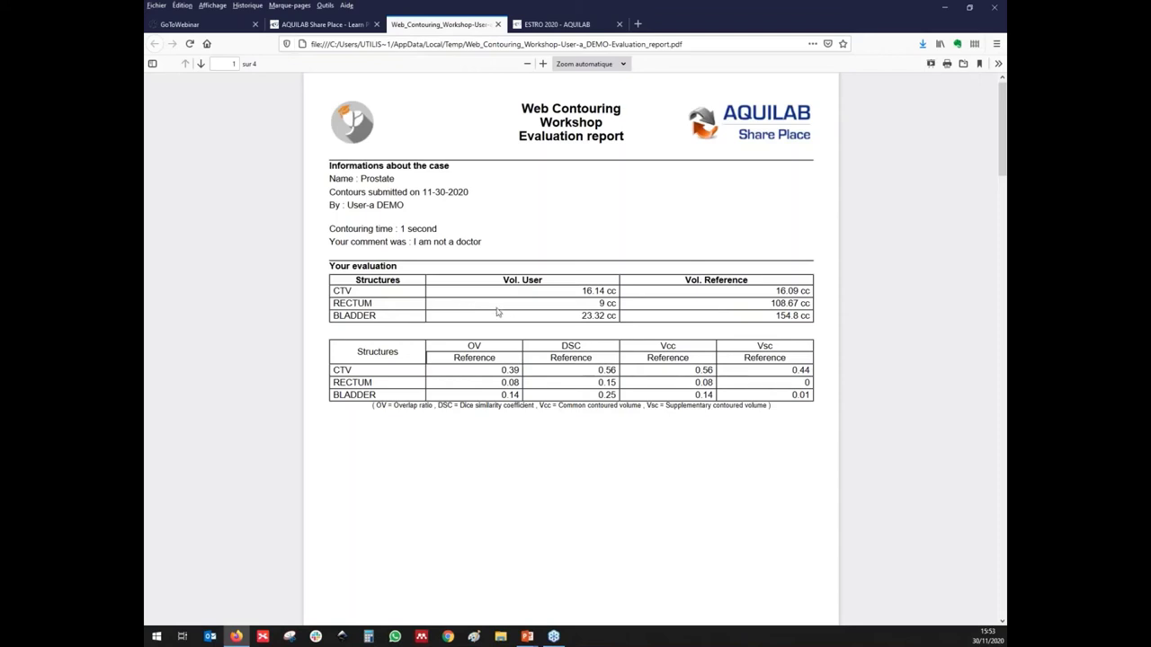
- Examine the evaluation tables in the report, highlighting the DSC and Vcc values of the CTV
scroll(492, 316, down, 1)
scroll(492, 316, down, 1)
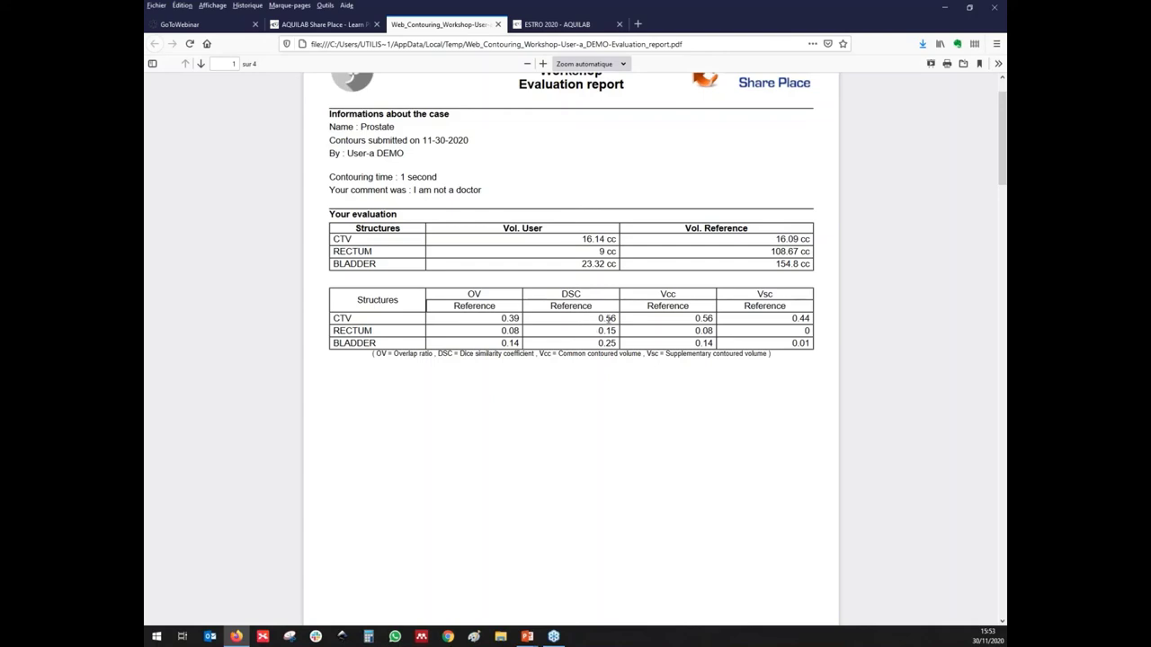
double_click(600, 318)
drag(694, 319, 714, 319)
- Review the report's distance graphs for CTV, RECTUM and BLADDER and the visual comparison on selected slices
scroll(575, 335, down, 3)
scroll(576, 335, down, 5)
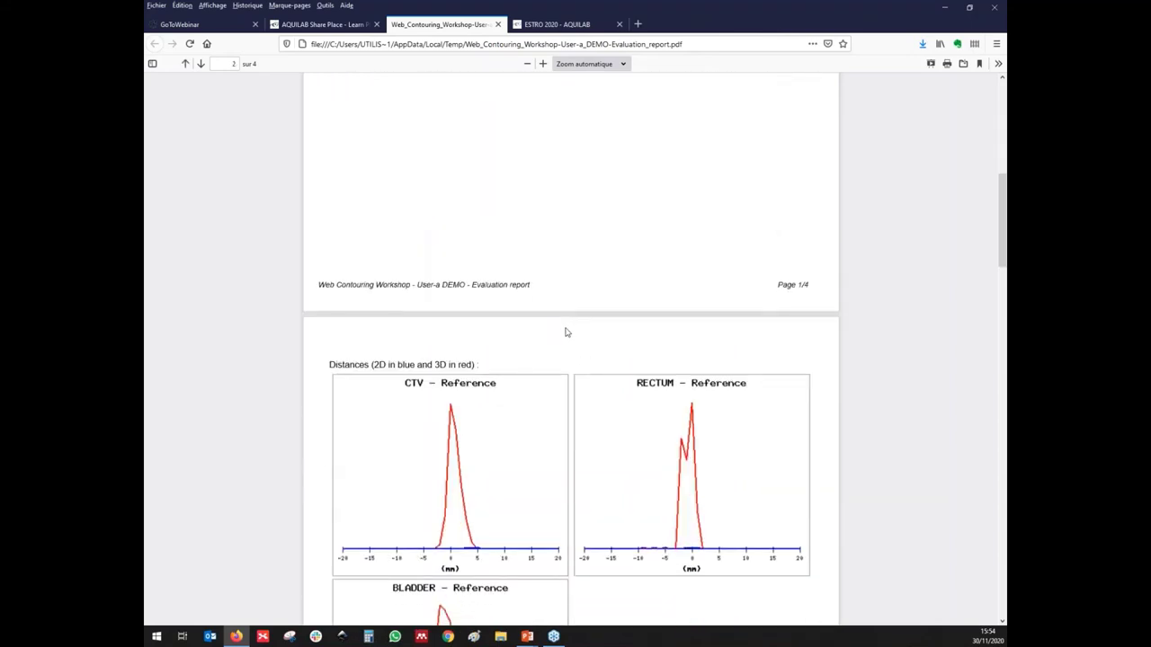
scroll(567, 333, down, 1)
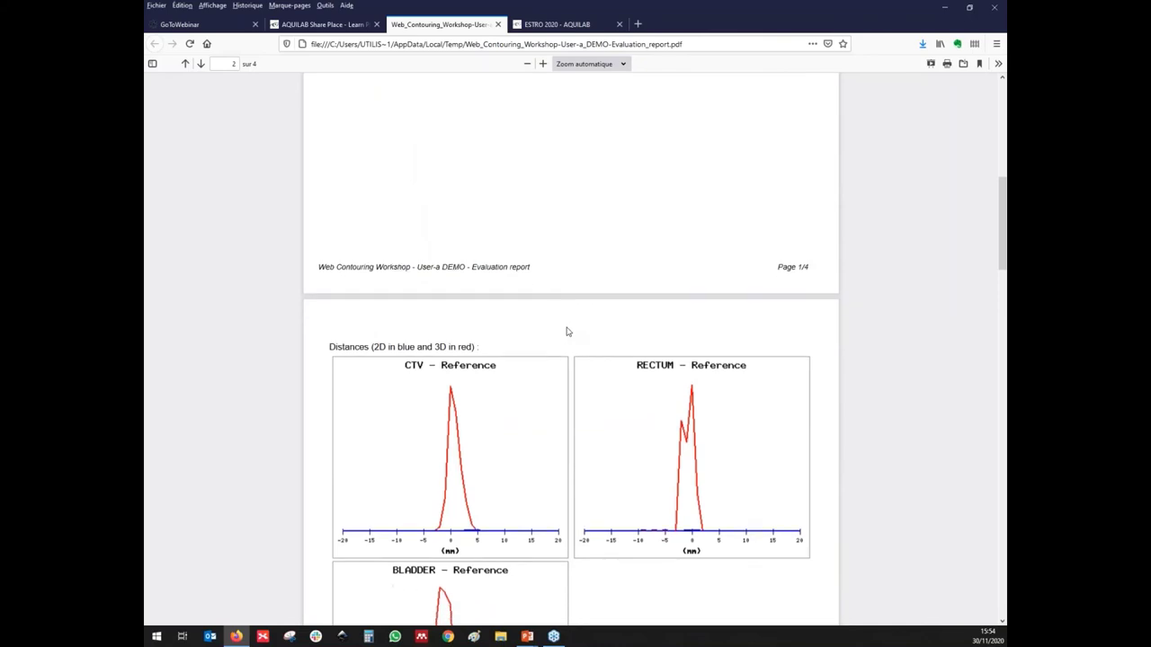
scroll(569, 333, down, 16)
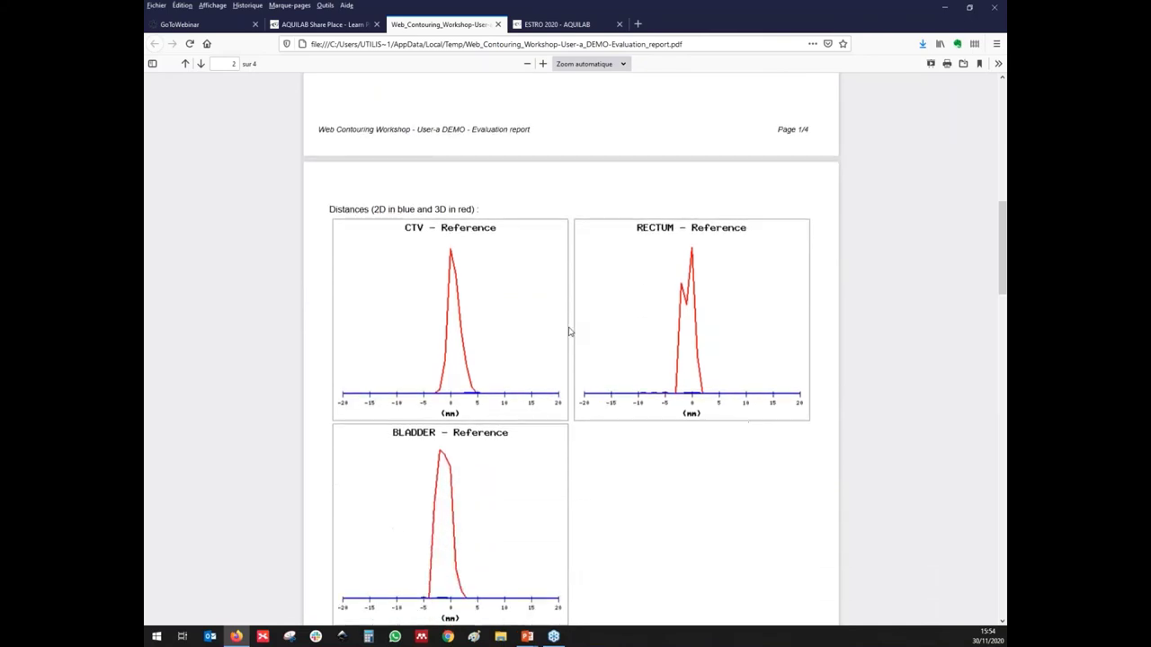
scroll(569, 332, down, 3)
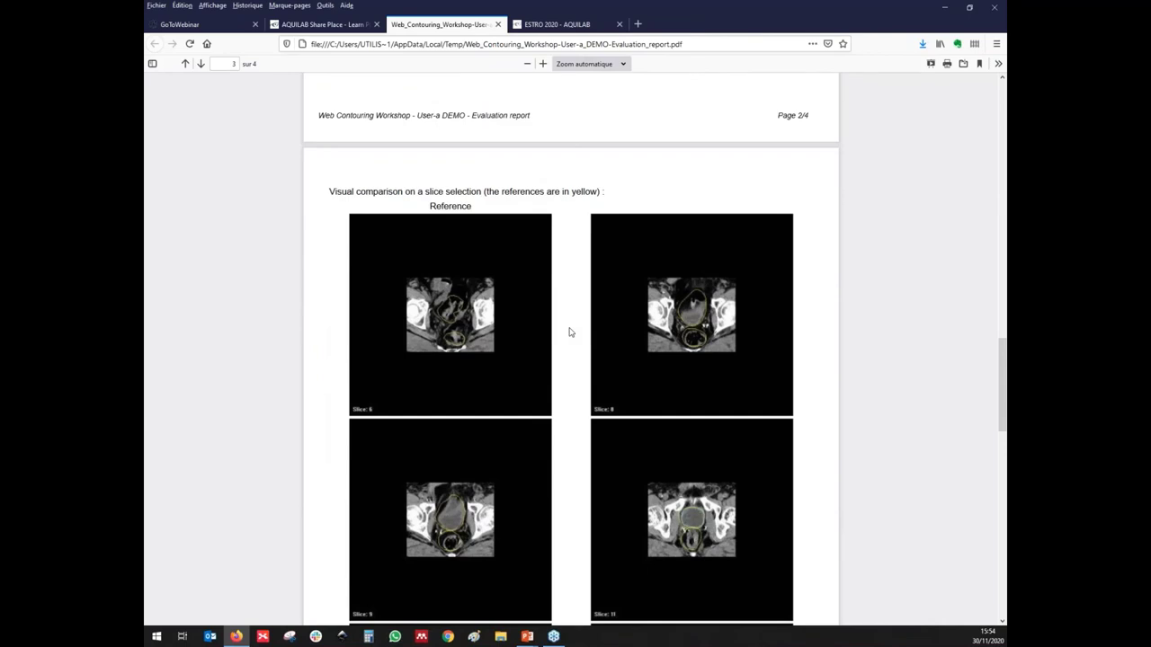
scroll(569, 333, down, 4)
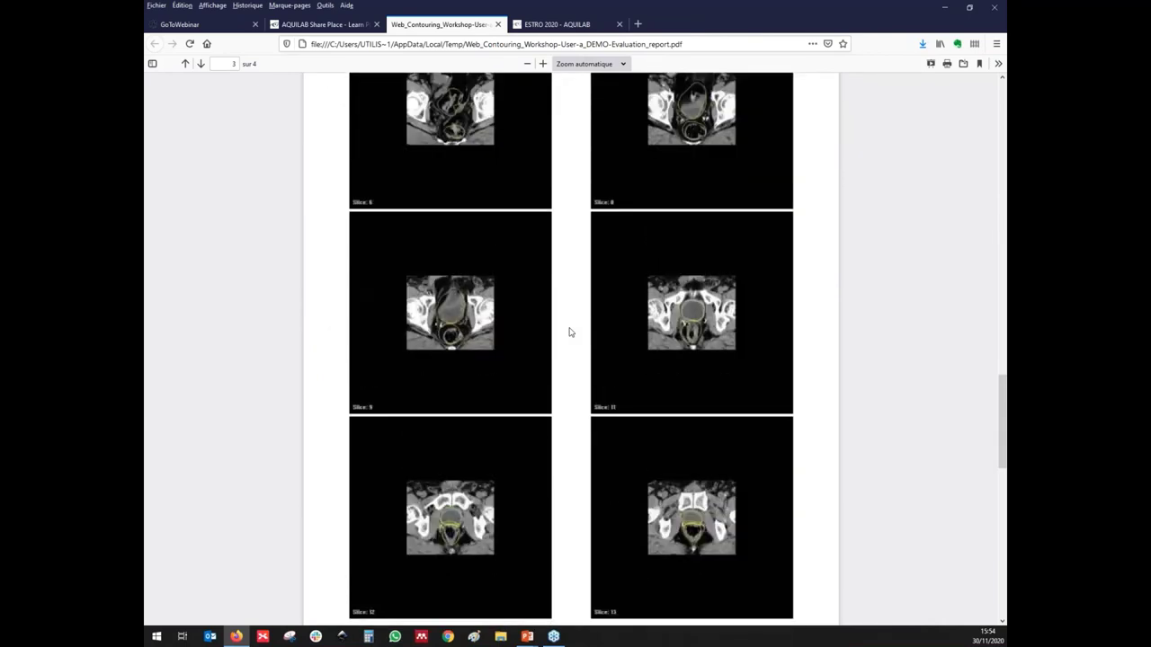
- Return to the start of the evaluation report and switch back to the Prostate exercise page
scroll(569, 333, up, 4)
scroll(569, 333, up, 20)
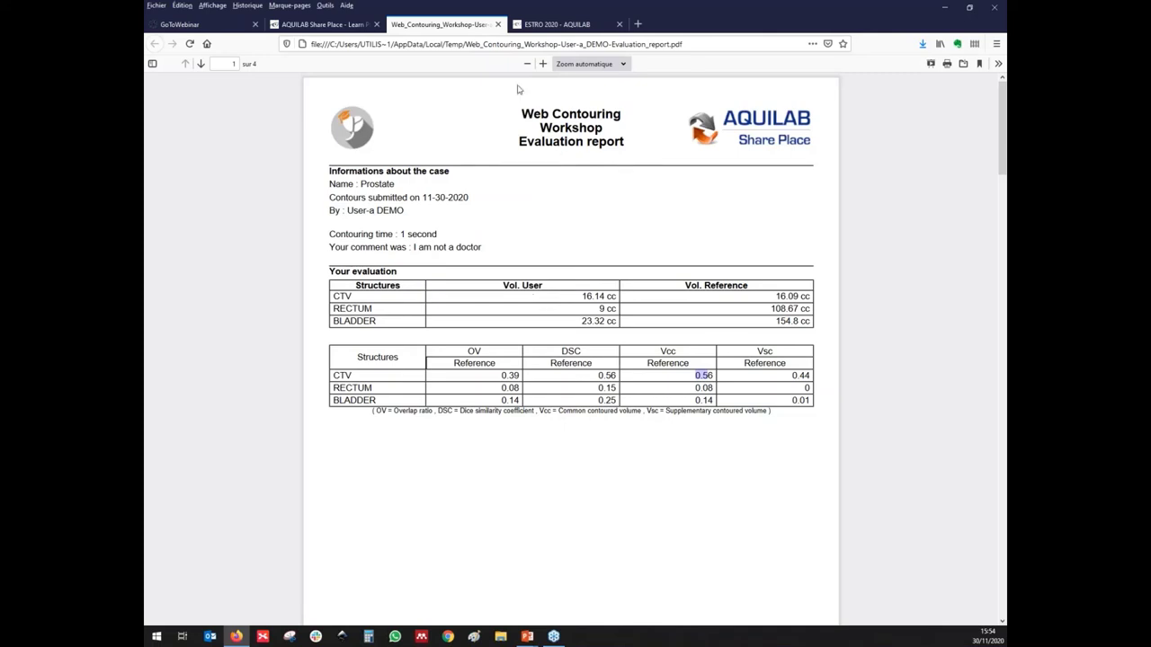
click(347, 27)
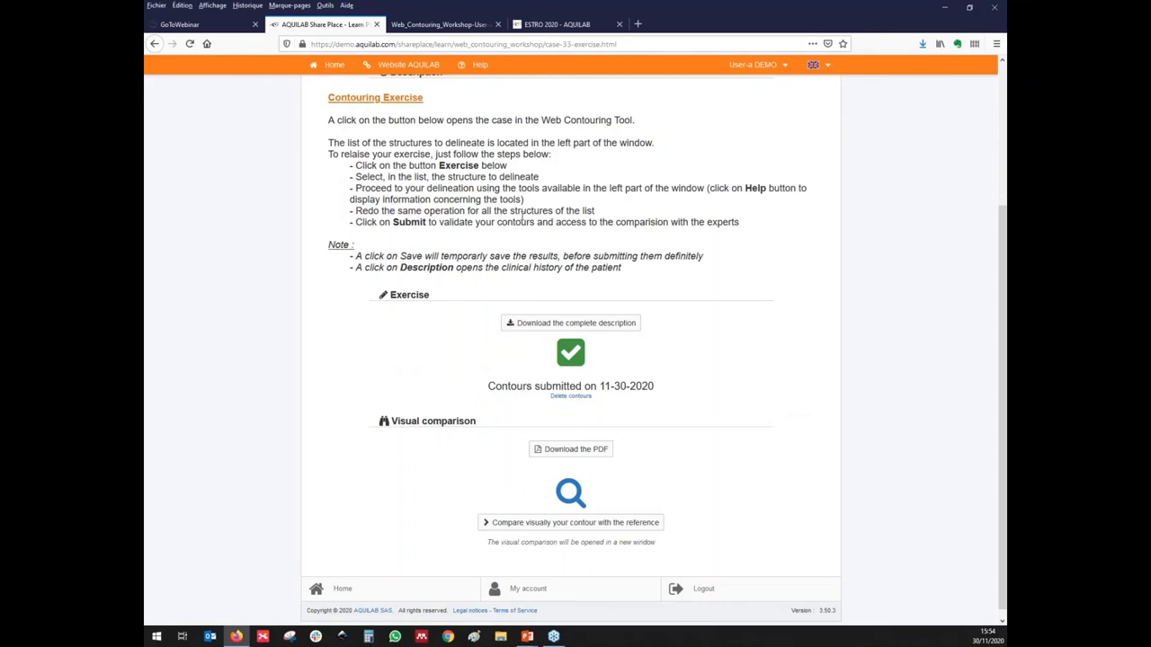
scroll(522, 216, down, 1)
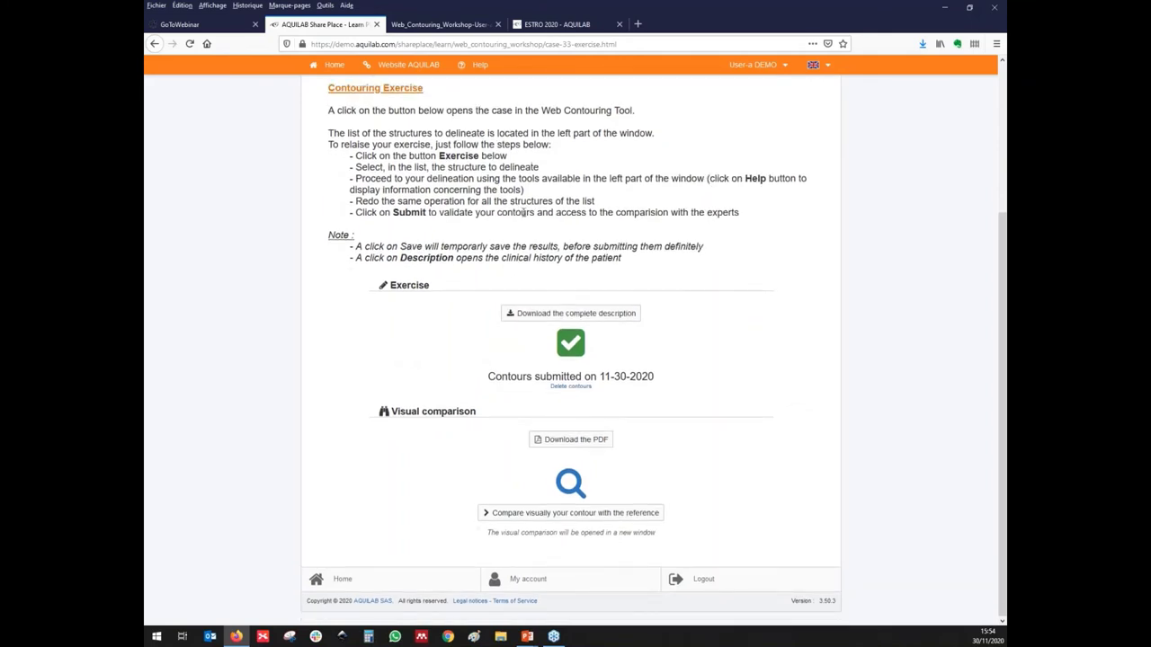